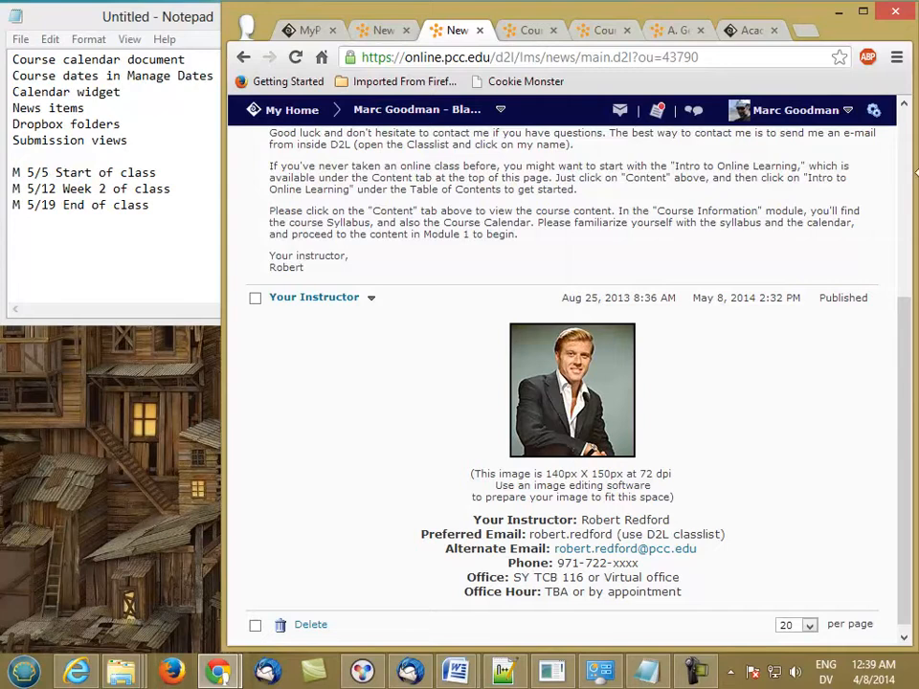
# - Open the restrictions of the "Write a letter about copyright resources" dropbox folder for editing
pyautogui.moveTo(904, 336); pyautogui.dragTo(906, 154)
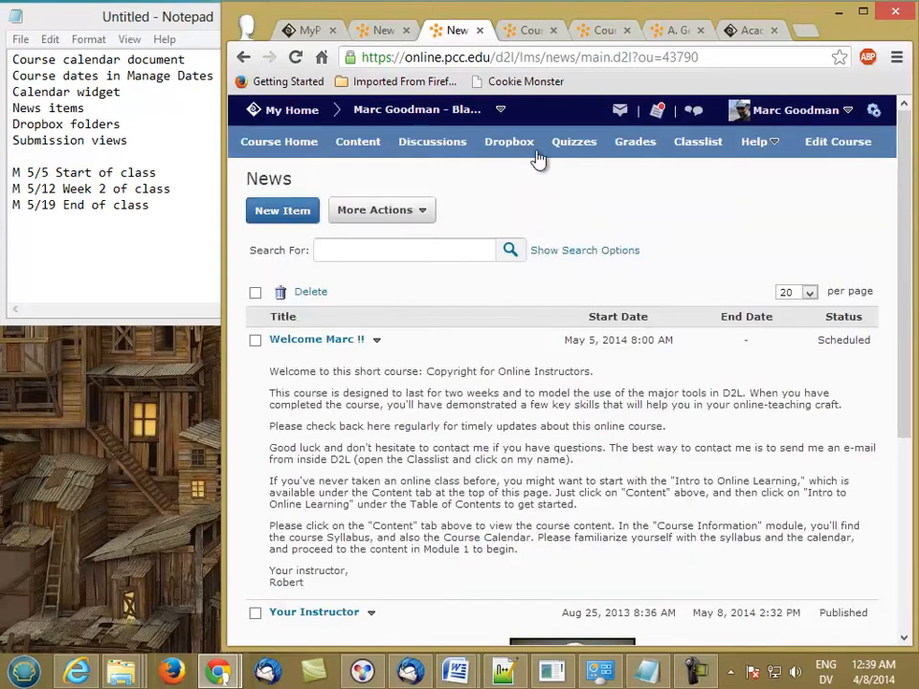
pyautogui.click(523, 148)
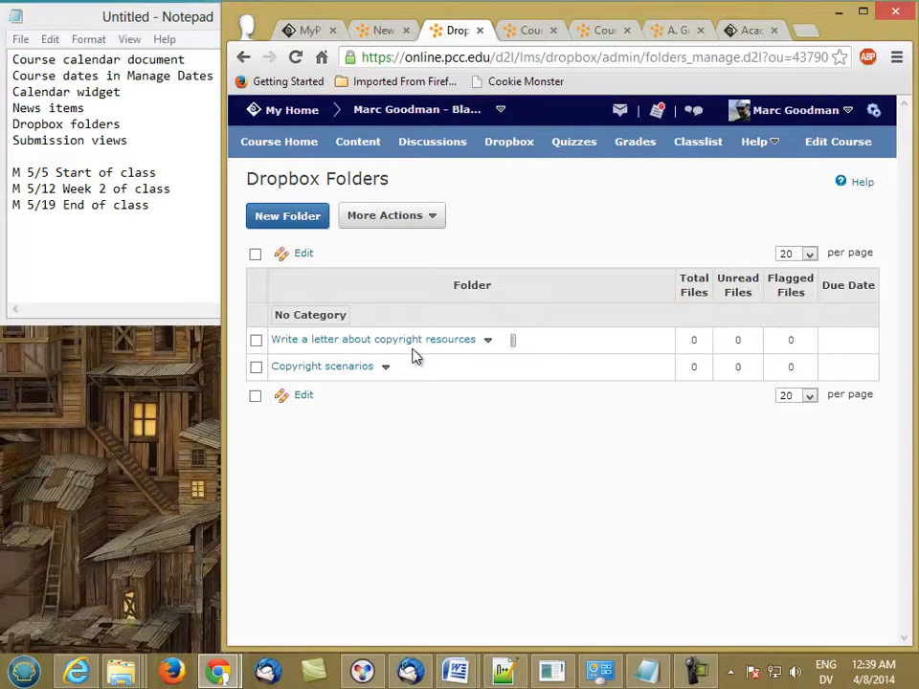
pyautogui.click(487, 342)
pyautogui.click(508, 368)
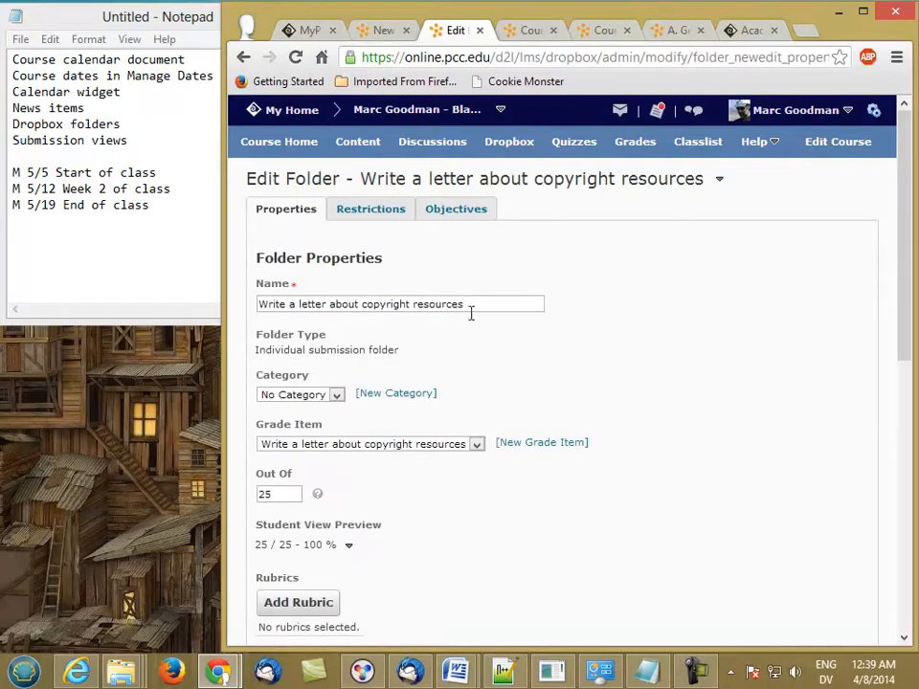
pyautogui.click(376, 213)
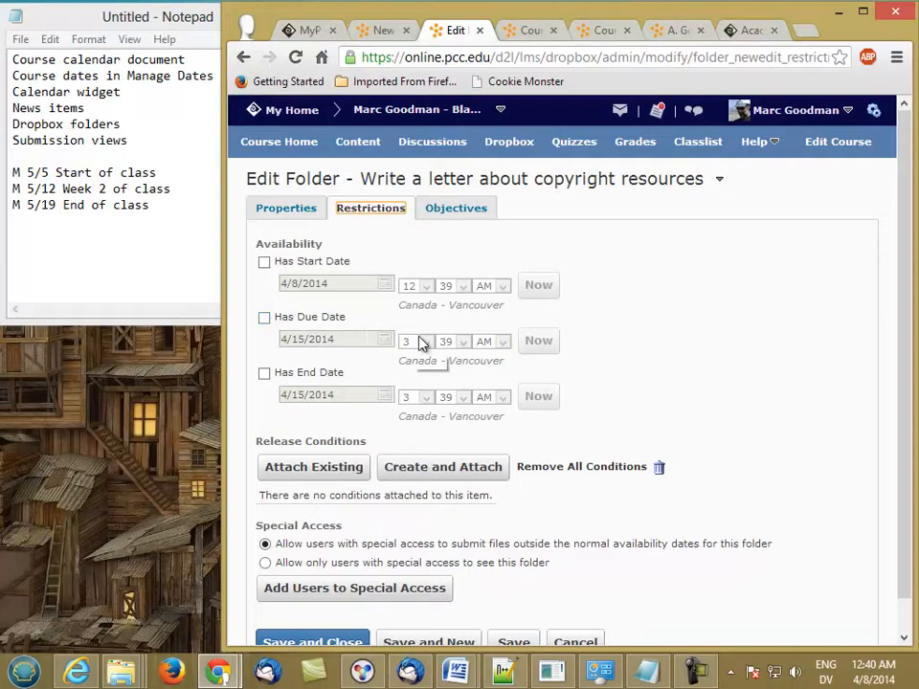
# - Enable a due date for the dropbox folder and set it to 5/5/2014
pyautogui.click(264, 320)
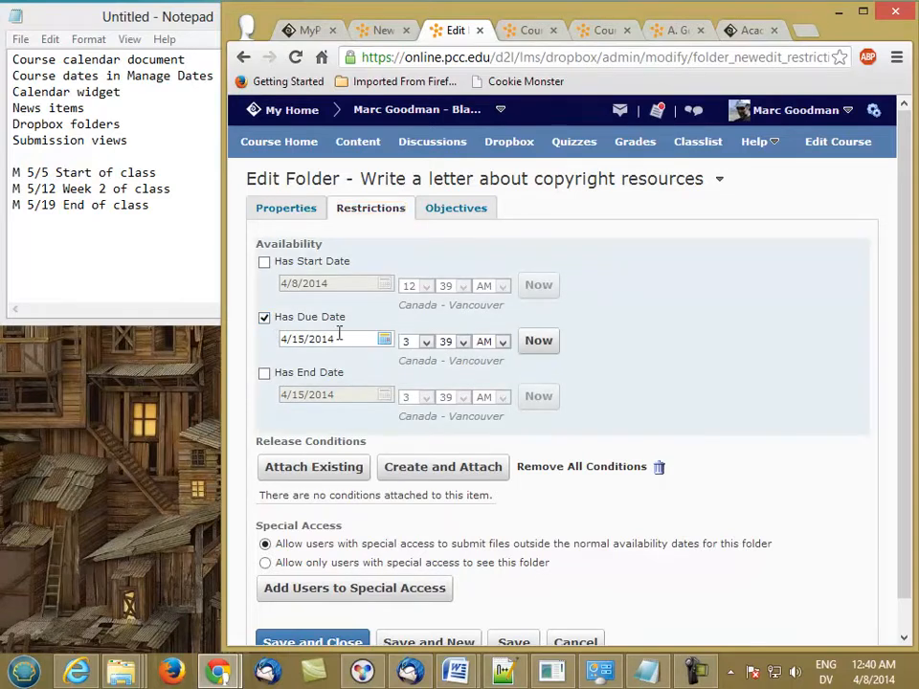
pyautogui.click(384, 341)
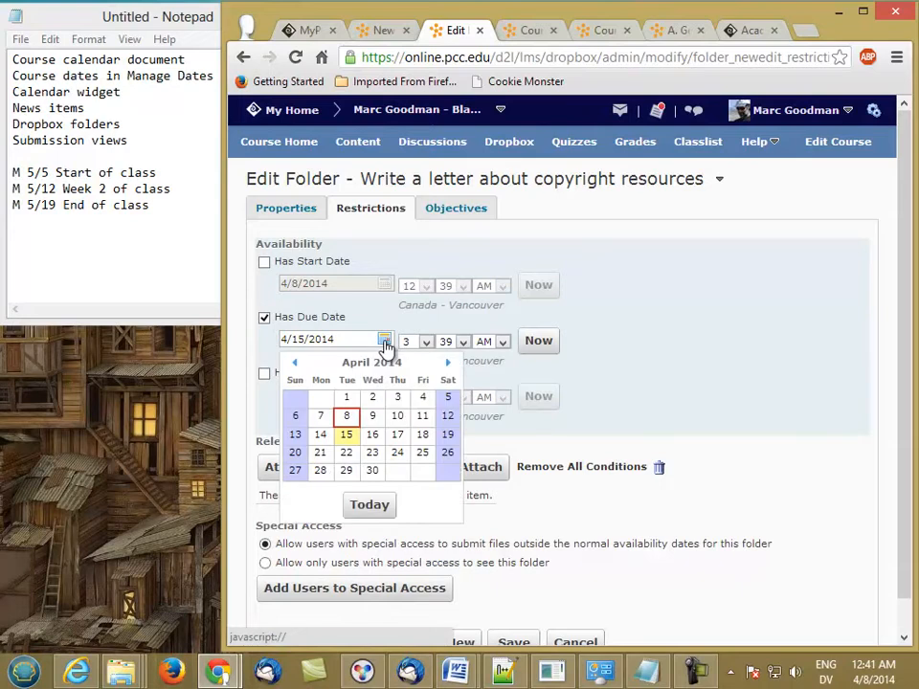
pyautogui.click(447, 363)
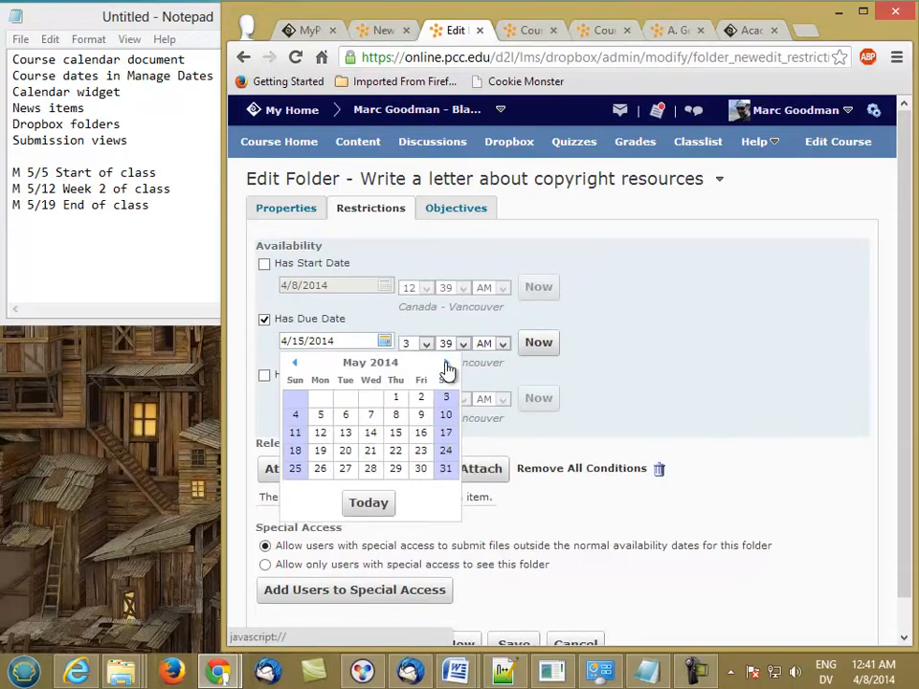
pyautogui.click(321, 418)
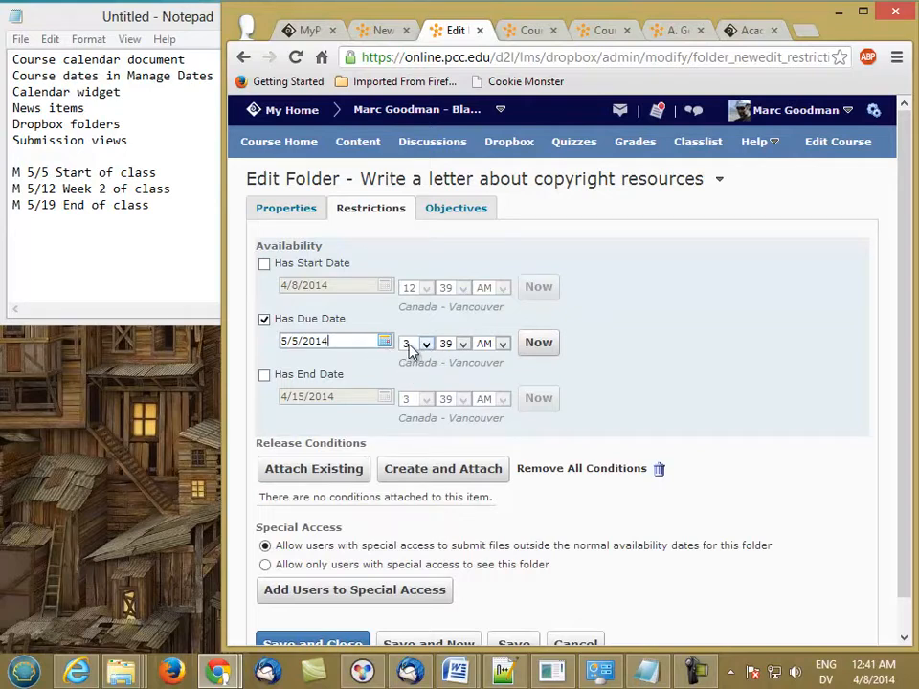
pyautogui.click(360, 344)
# - Enable a start date for the folder and set it to 5/5/2014 at 12:00 AM
pyautogui.click(265, 264)
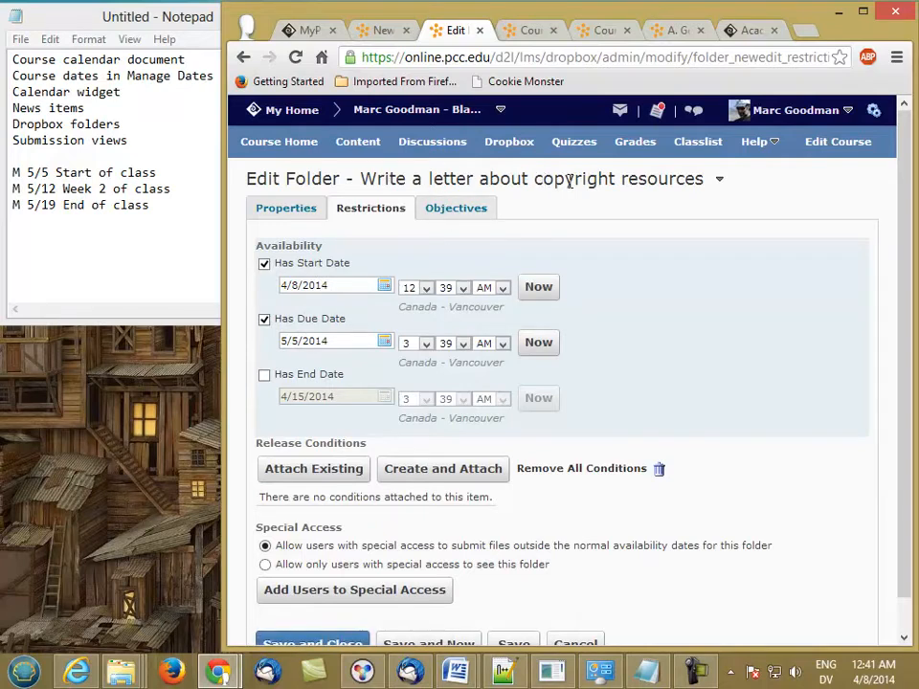
pyautogui.click(384, 286)
pyautogui.click(446, 310)
pyautogui.click(320, 361)
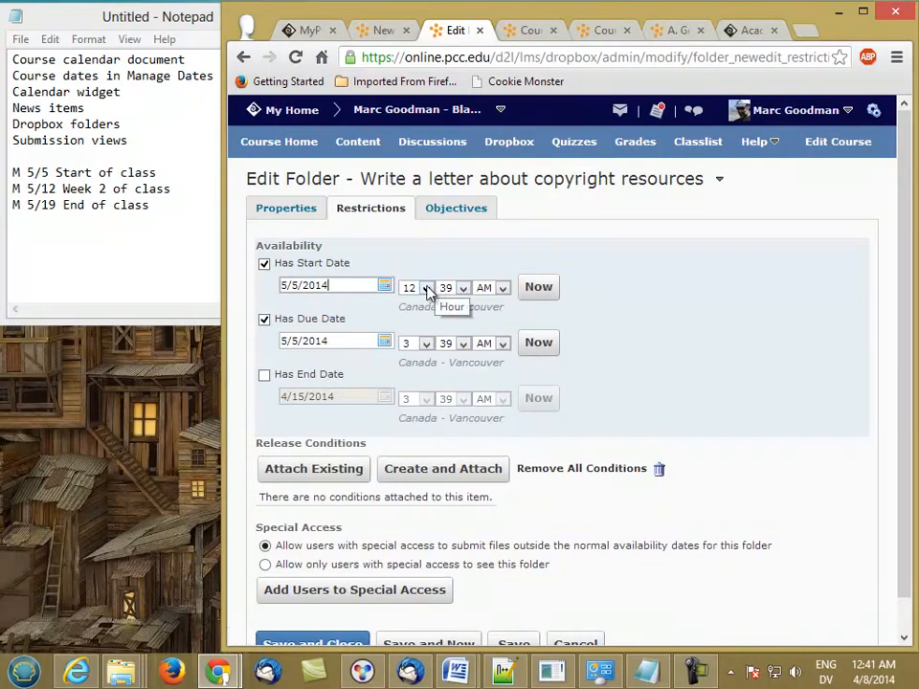
pyautogui.click(462, 288)
pyautogui.scroll(7, 465, 316)
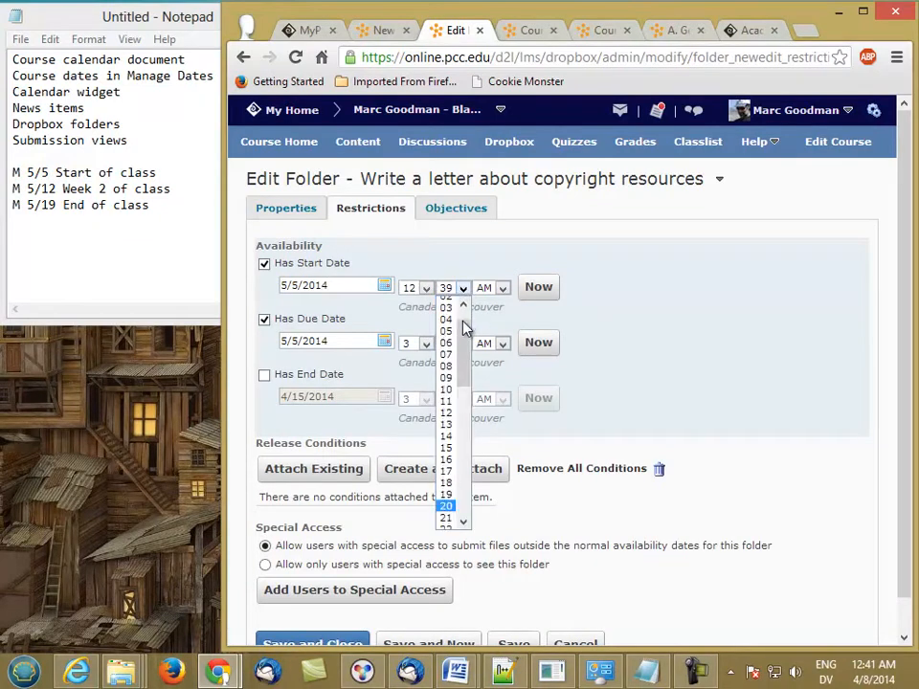
pyautogui.click(447, 315)
pyautogui.click(463, 291)
pyautogui.click(449, 305)
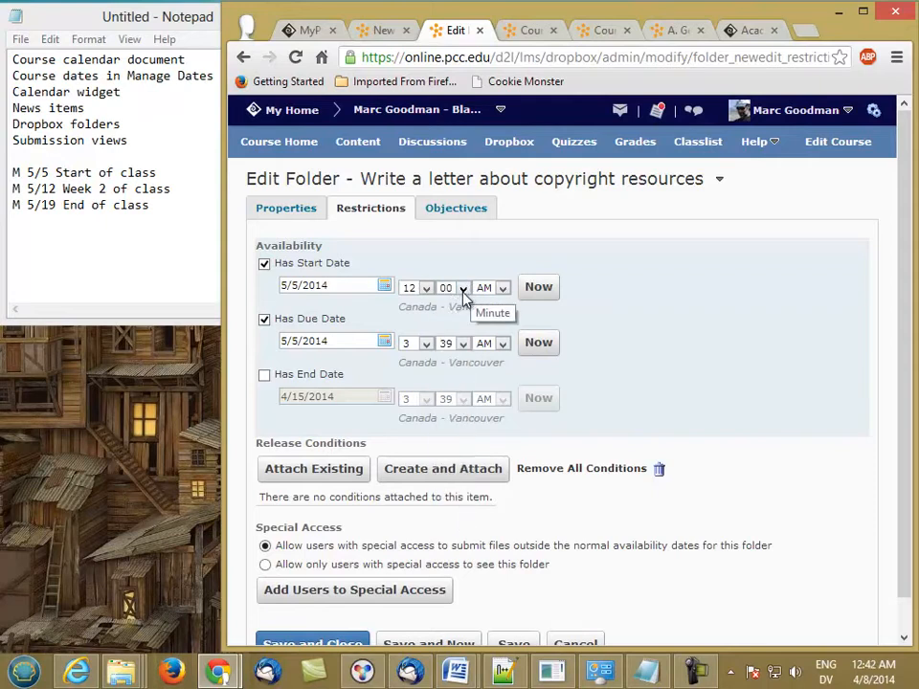
# - Set the folder's due date to 5/12/2014 at 11:59 PM
pyautogui.click(384, 343)
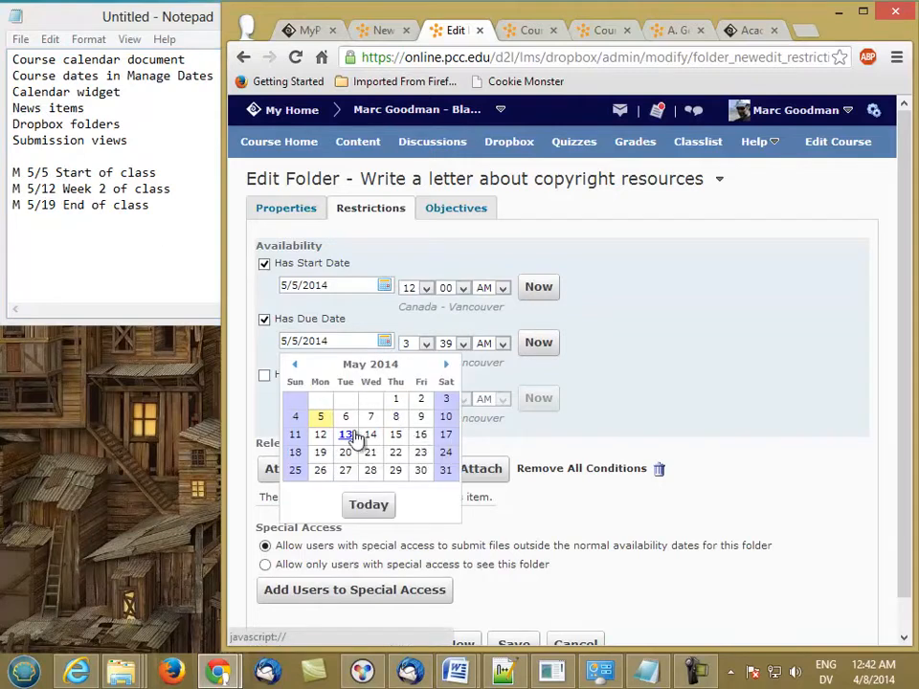
pyautogui.click(320, 436)
pyautogui.click(425, 344)
pyautogui.click(411, 474)
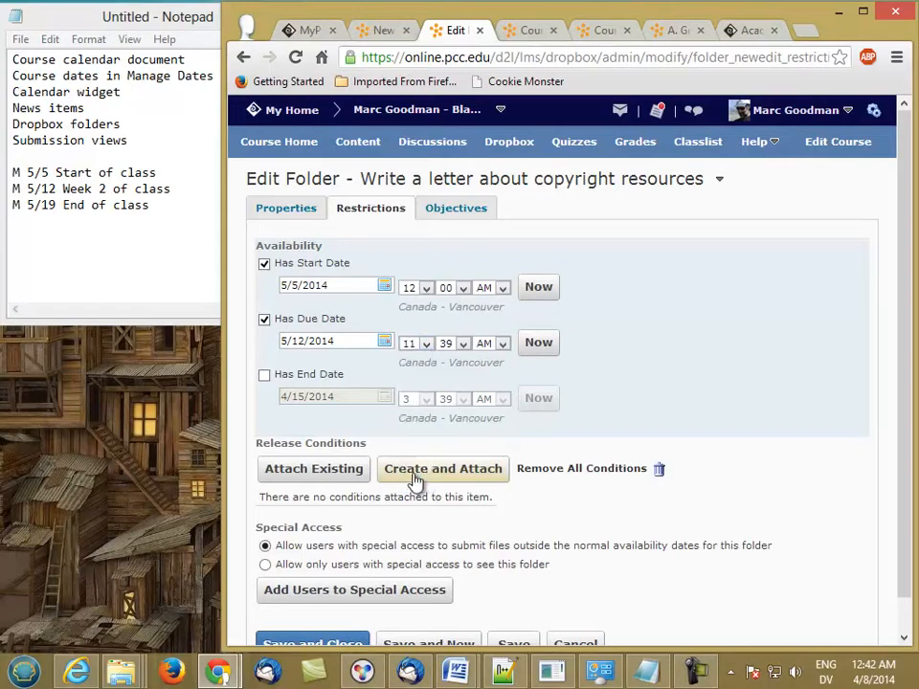
pyautogui.click(463, 344)
pyautogui.moveTo(463, 433); pyautogui.dragTo(463, 547)
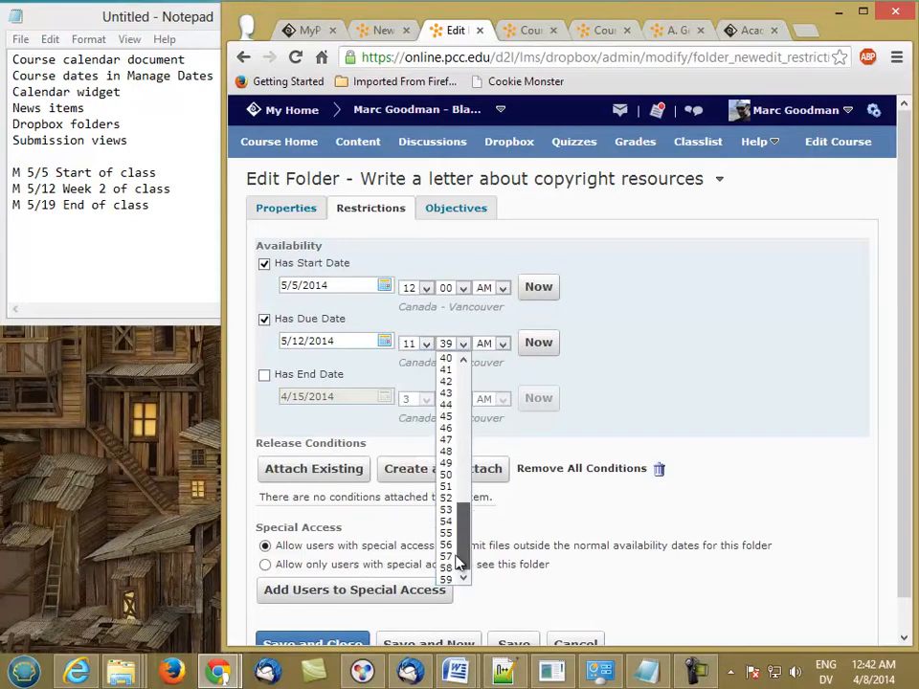
pyautogui.click(445, 581)
pyautogui.click(503, 344)
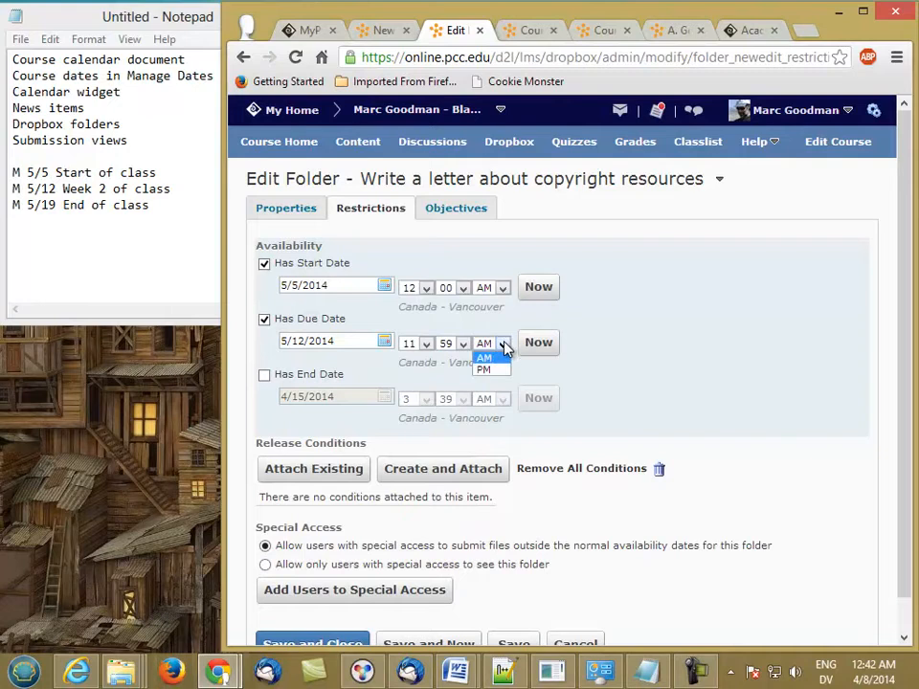
pyautogui.click(494, 370)
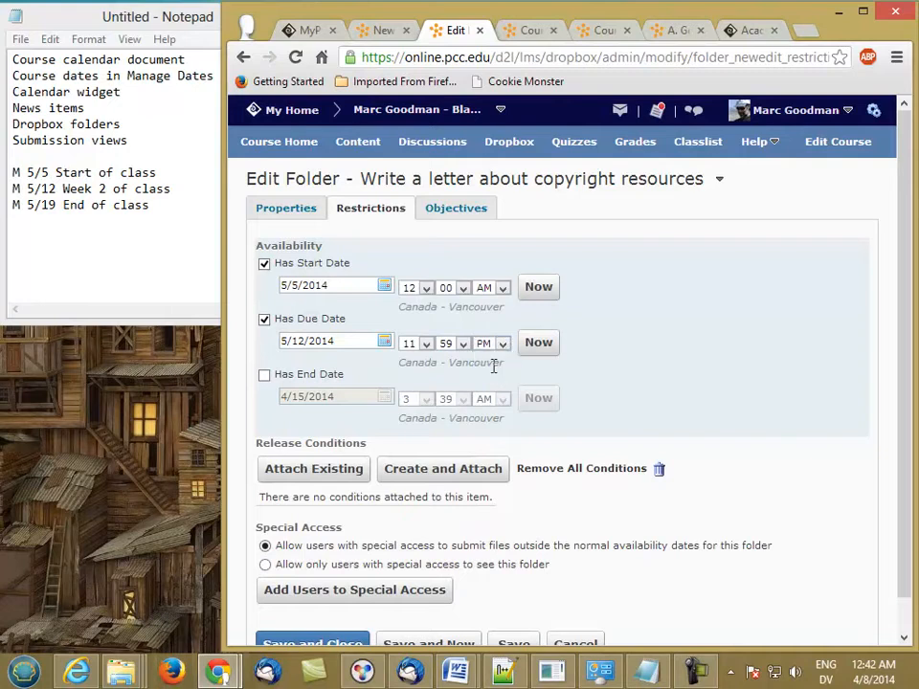
# - Enable an end date of 5/19/2014 at 11:59 PM for the folder, and discard the folder edits without saving
pyautogui.click(265, 377)
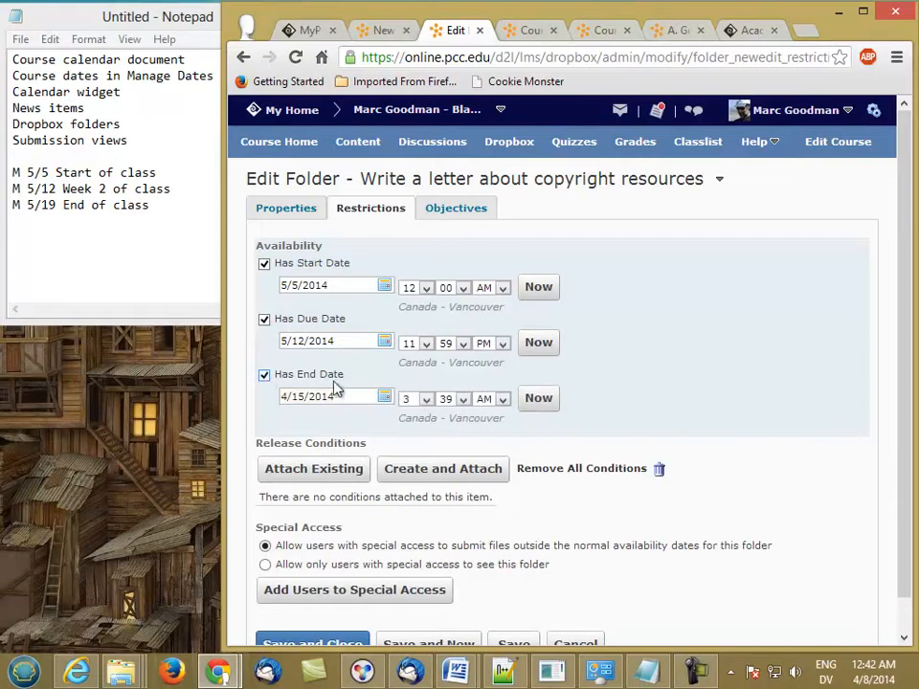
pyautogui.click(384, 398)
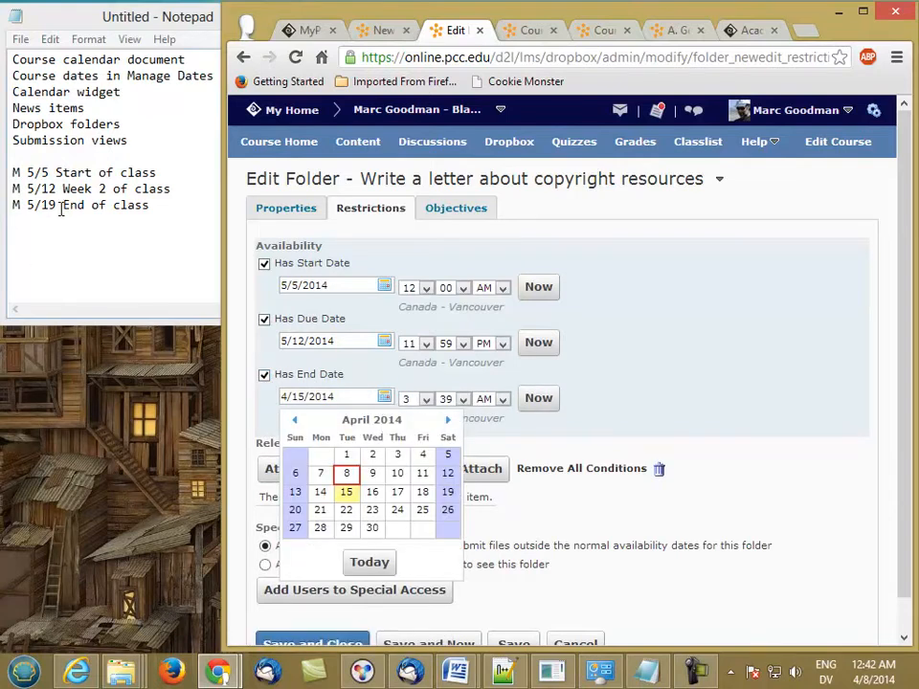
pyautogui.click(448, 421)
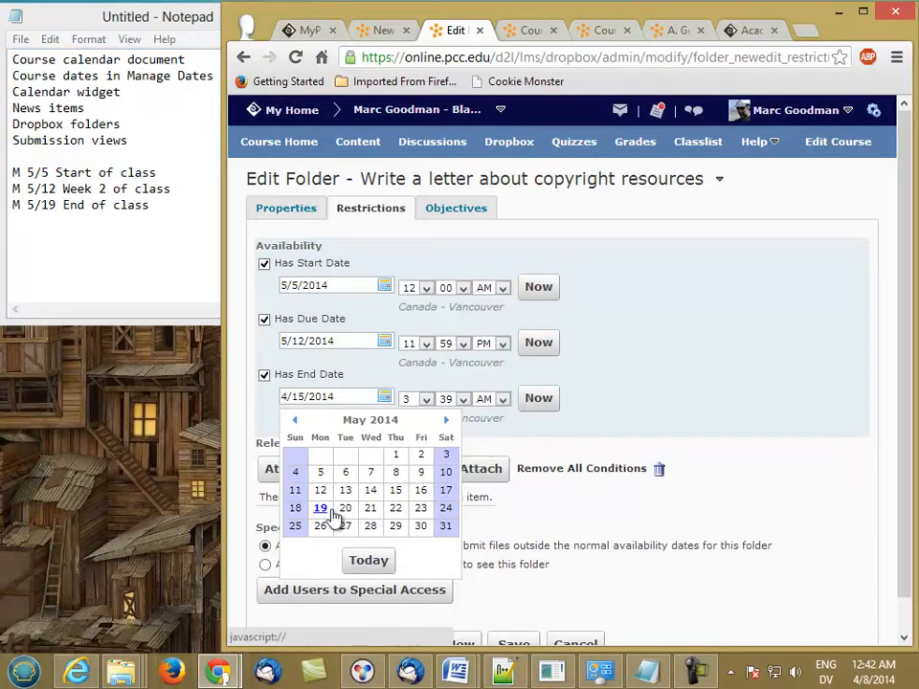
pyautogui.click(320, 509)
pyautogui.click(425, 400)
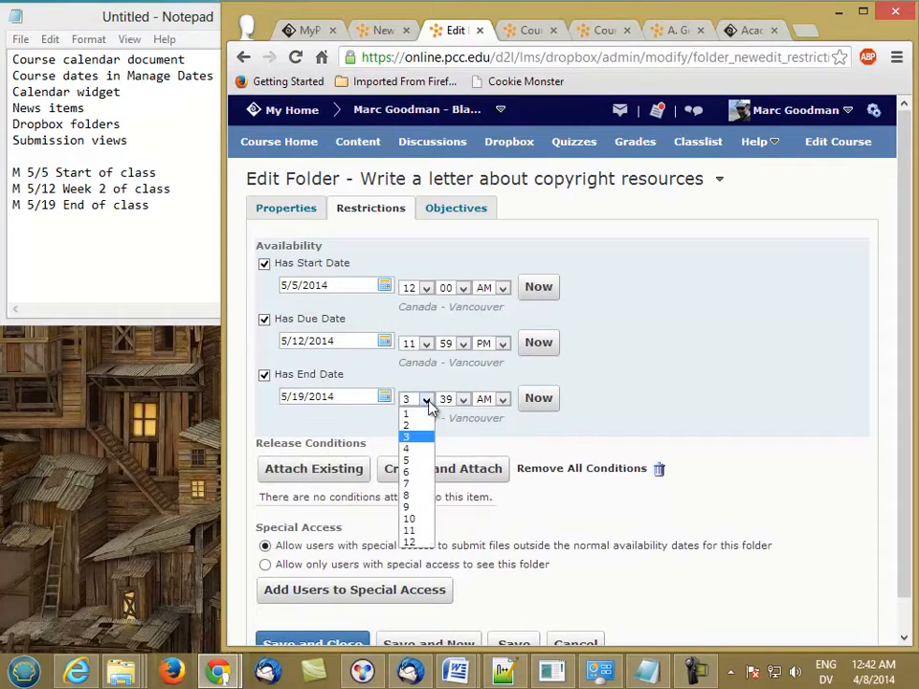
pyautogui.click(421, 531)
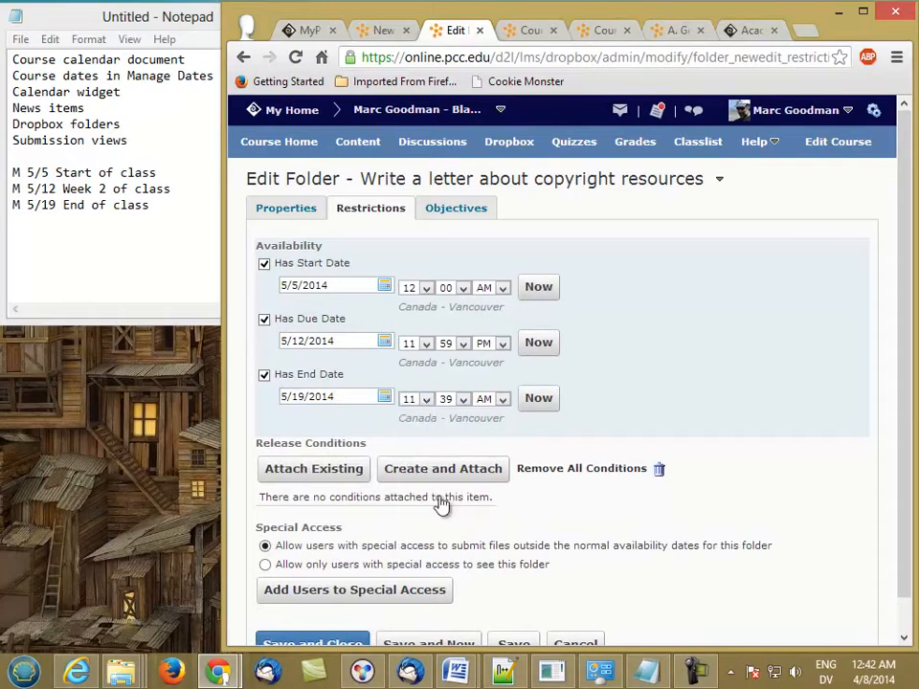
pyautogui.click(463, 400)
pyautogui.moveTo(459, 523); pyautogui.dragTo(459, 618)
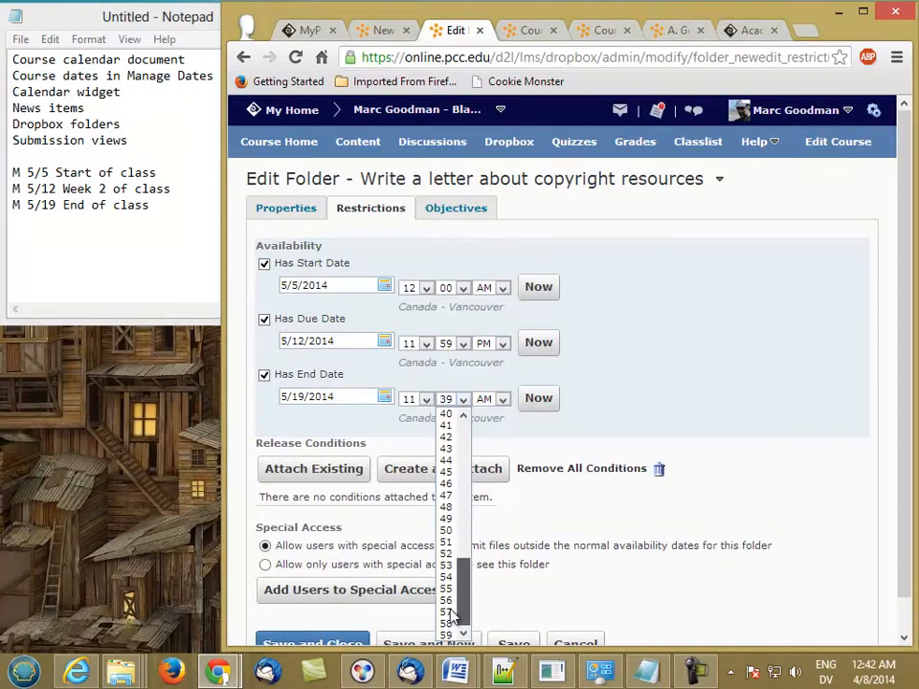
pyautogui.click(445, 634)
pyautogui.click(503, 400)
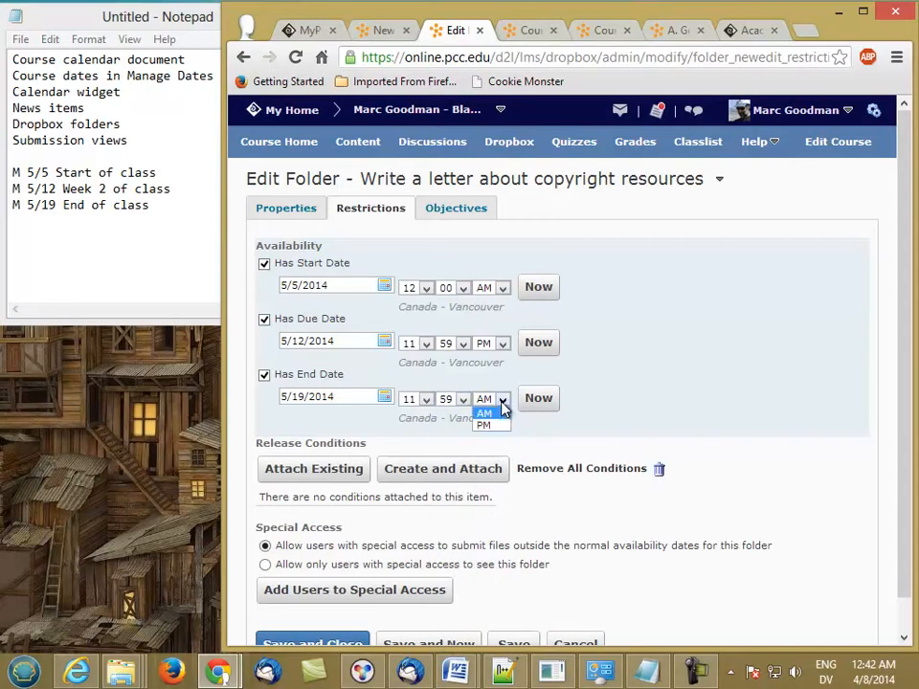
pyautogui.click(495, 425)
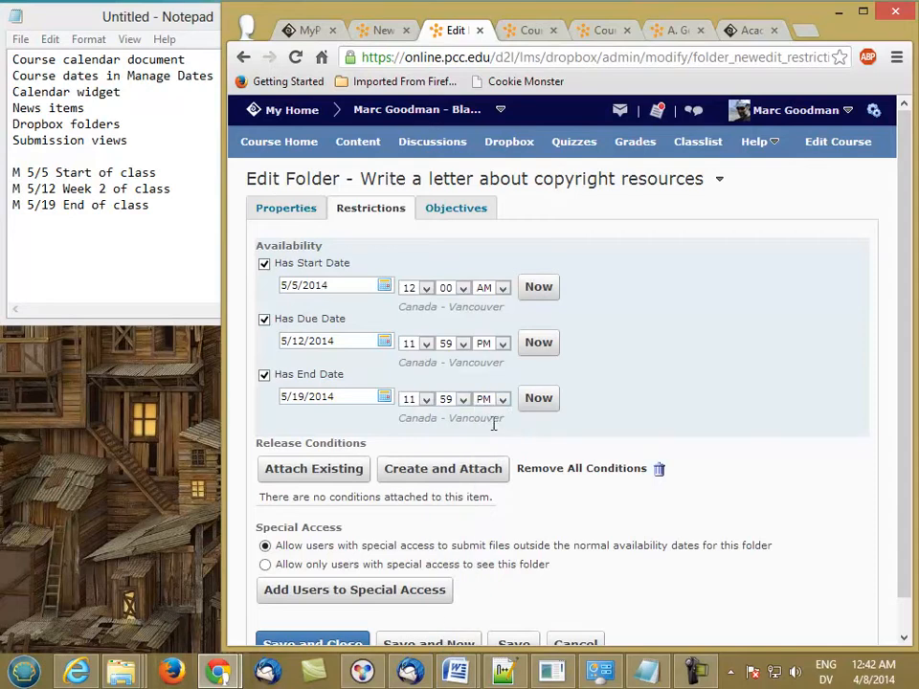
pyautogui.scroll(-1, 594, 574)
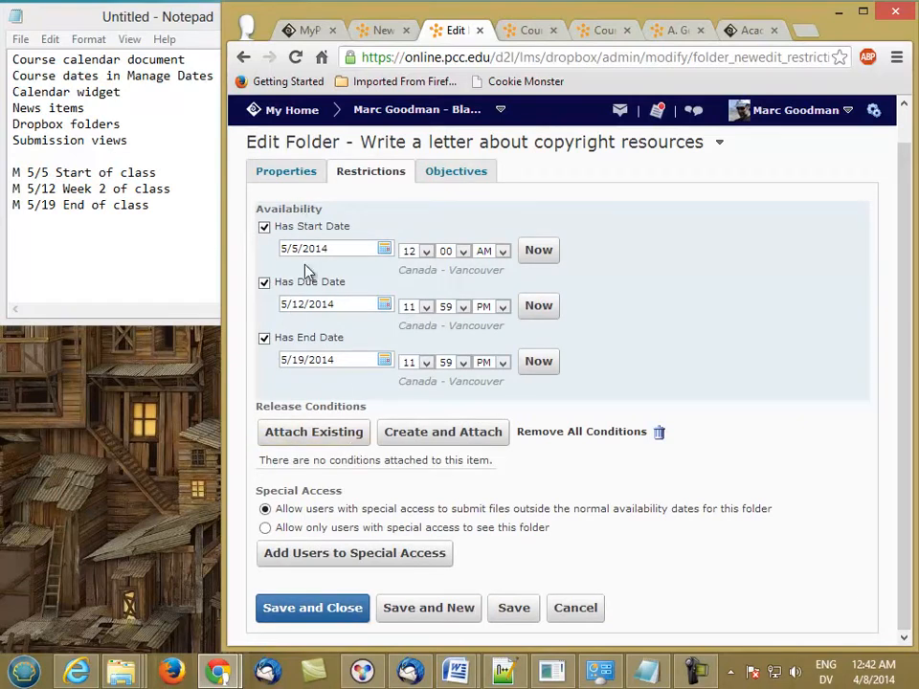
pyautogui.click(565, 617)
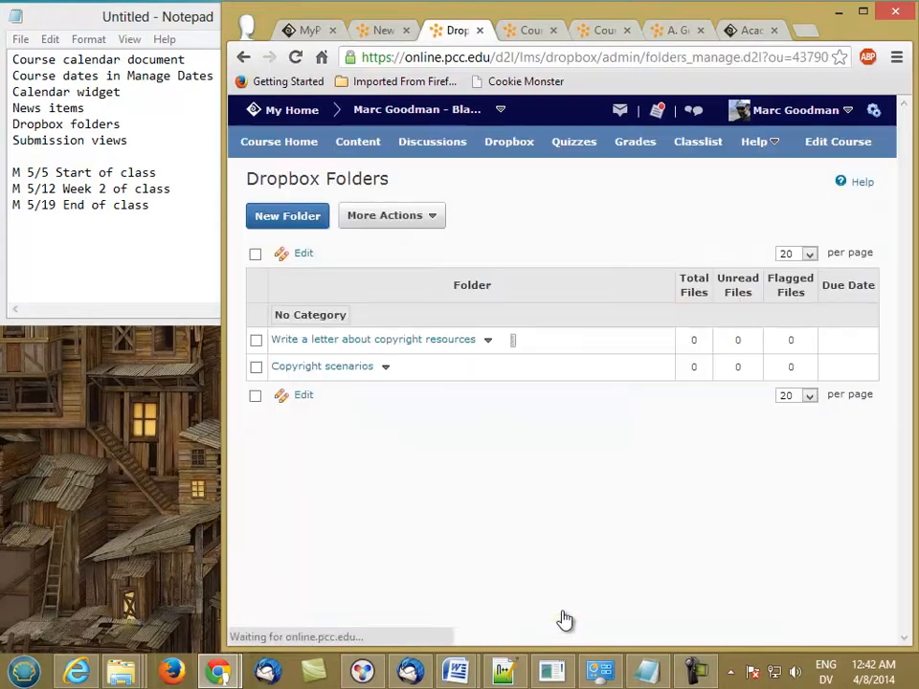
# - Open the "Copyright scenarios" dropbox folder for editing and view its availability restrictions
pyautogui.click(386, 367)
pyautogui.click(410, 386)
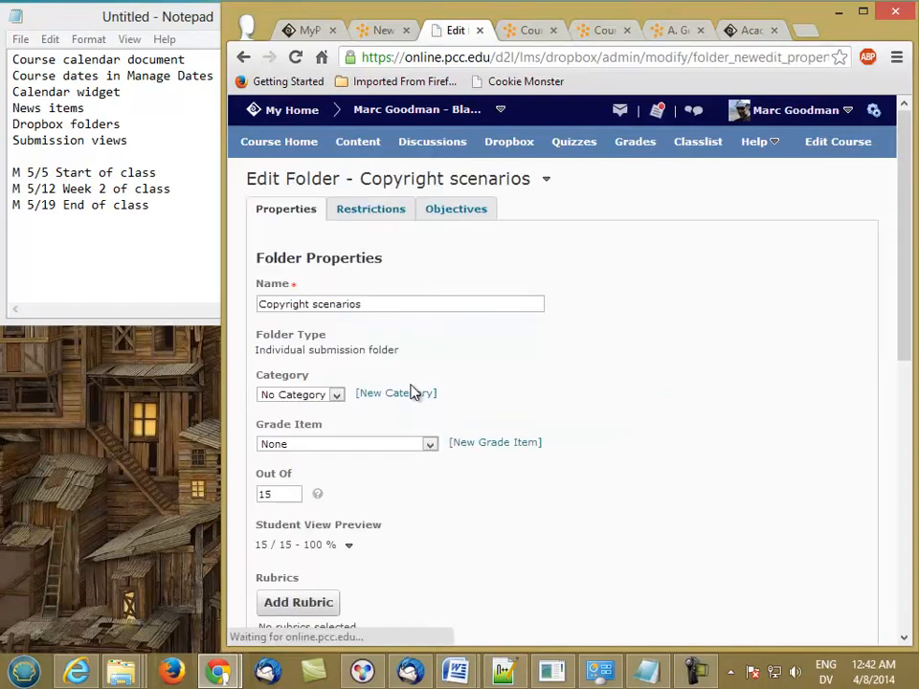
pyautogui.click(371, 211)
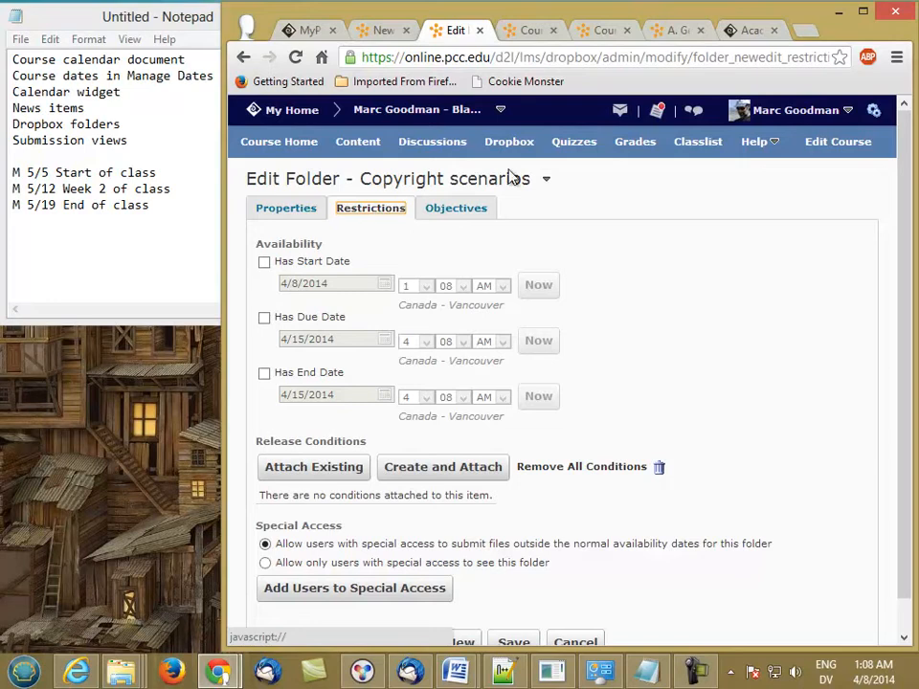
# - Open the Intro Quiz from the course's quizzes and view its submission views settings
pyautogui.click(573, 153)
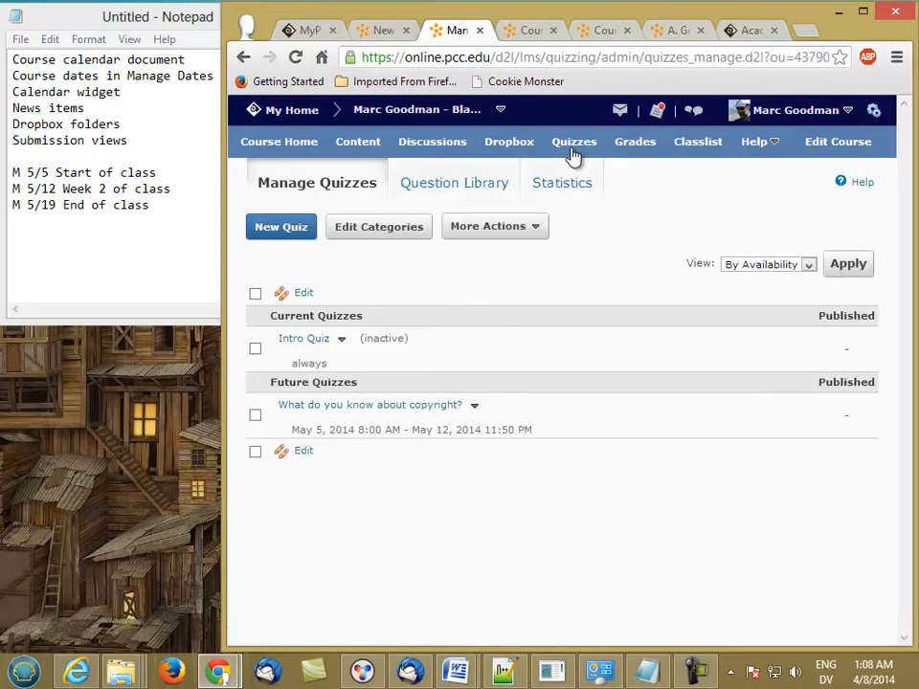
pyautogui.click(311, 342)
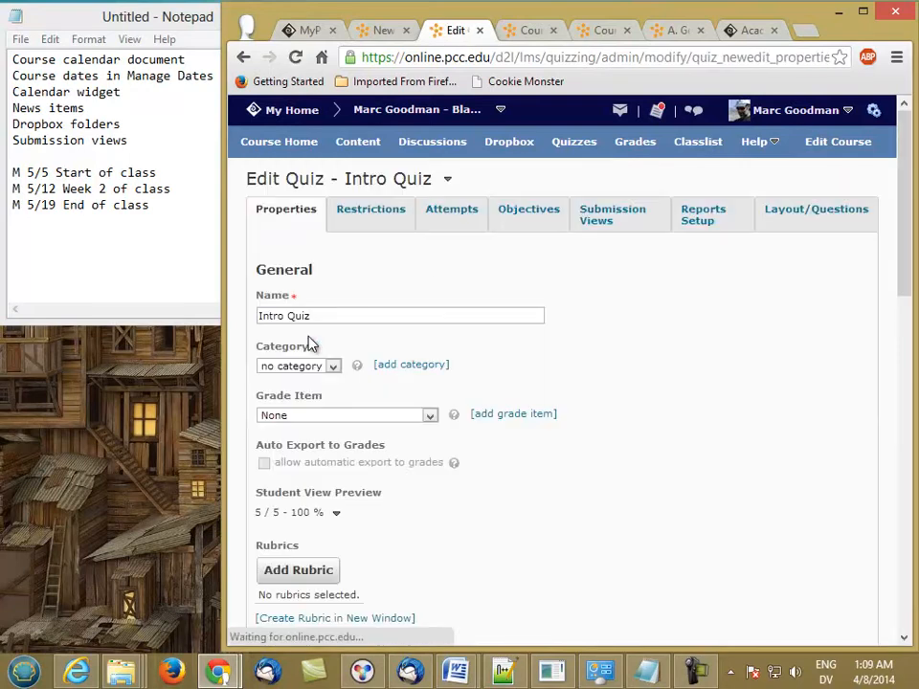
pyautogui.click(588, 228)
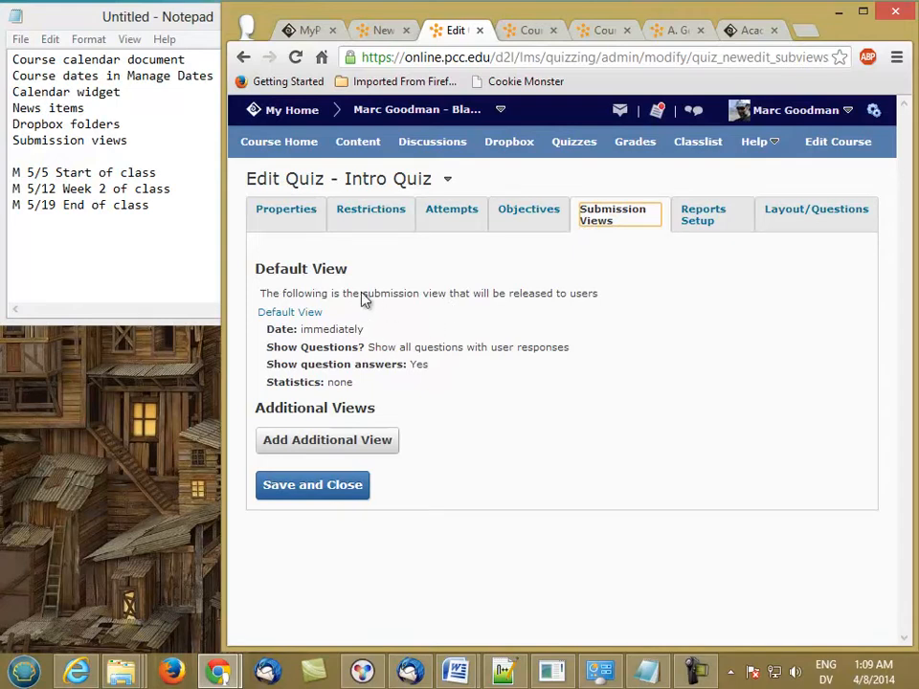
# - Open Exam 1 from the CIS-122 course's quizzes and view its submission views settings
pyautogui.click(375, 34)
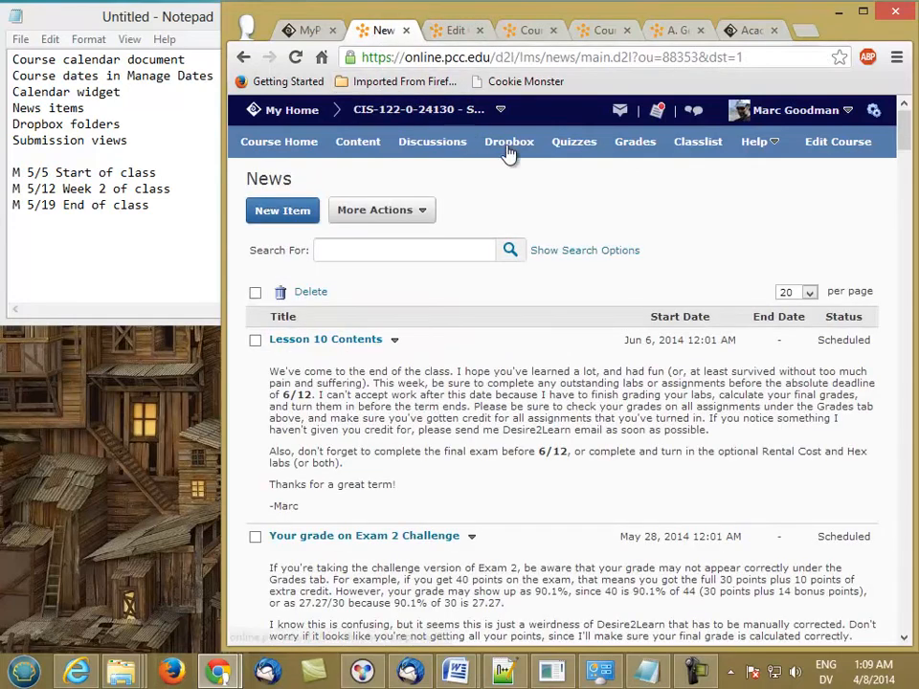
pyautogui.click(572, 144)
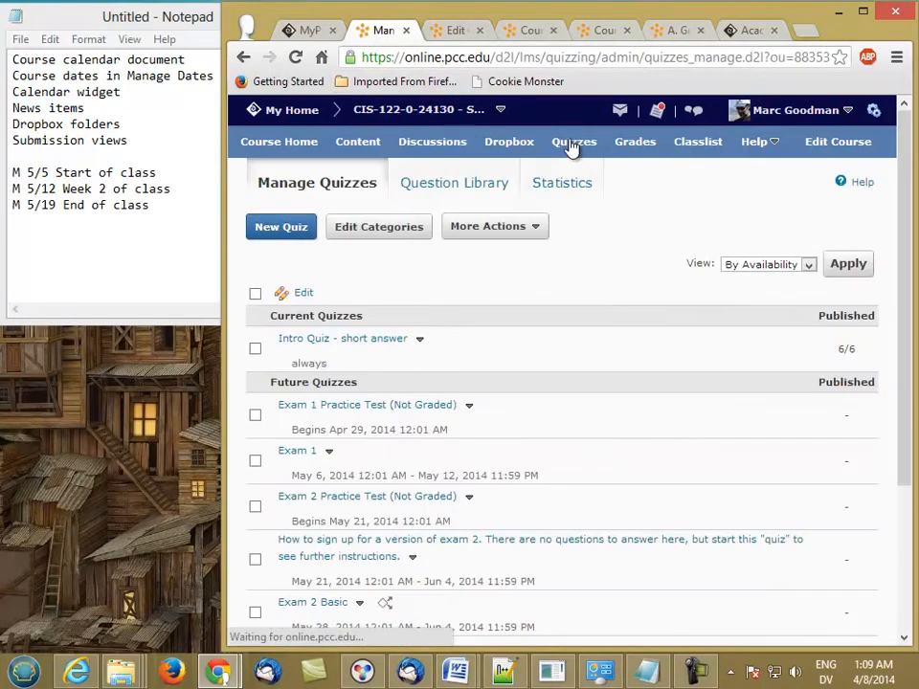
pyautogui.moveTo(902, 314); pyautogui.dragTo(888, 420)
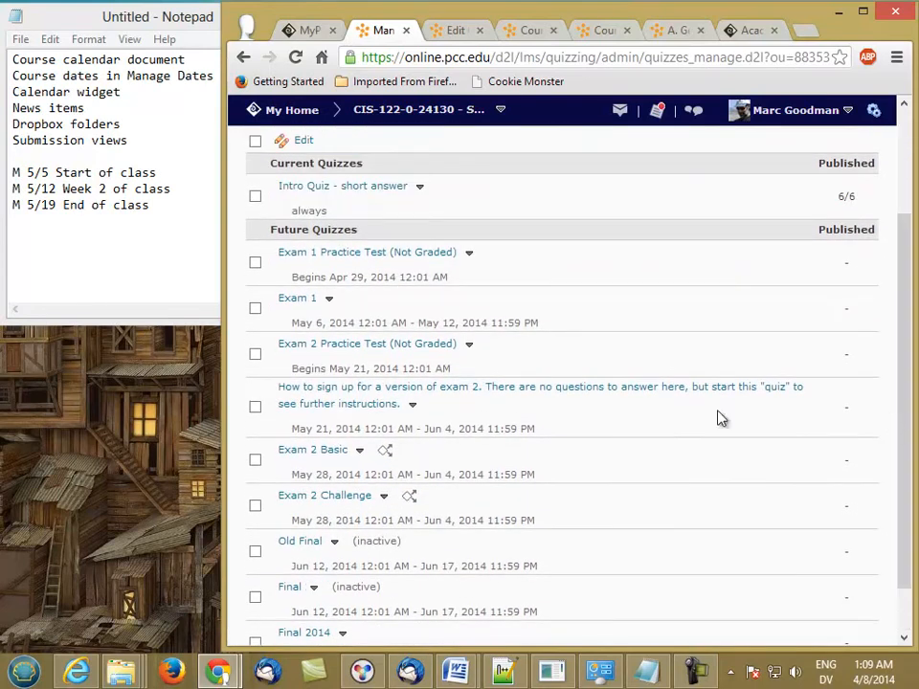
pyautogui.click(287, 299)
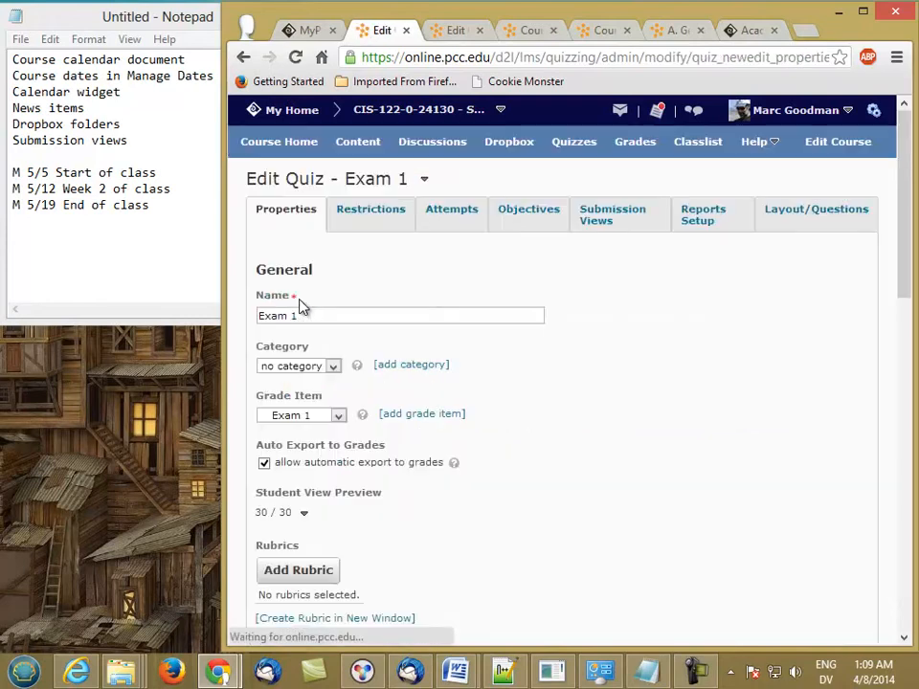
pyautogui.click(599, 227)
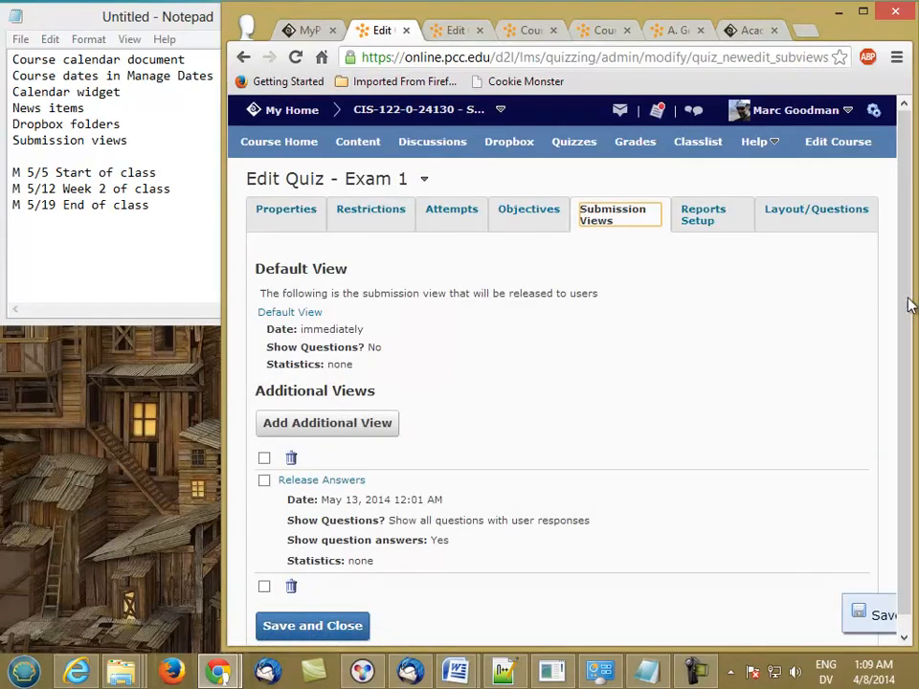
pyautogui.moveTo(904, 307); pyautogui.dragTo(903, 404)
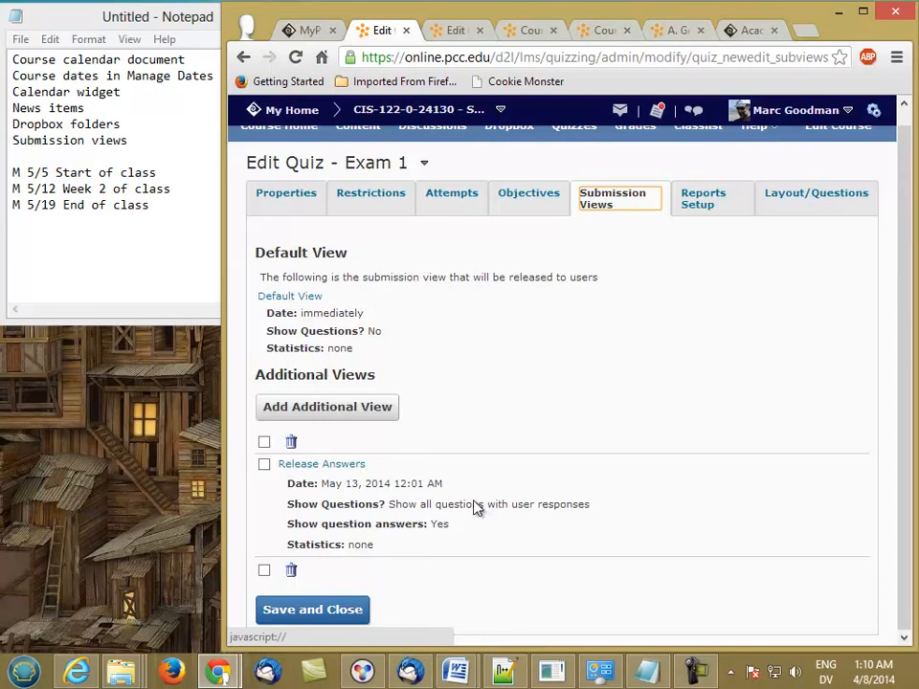
# - Review the message and view details of Exam 1's Default View, and return to the quiz's submission views
pyautogui.click(317, 296)
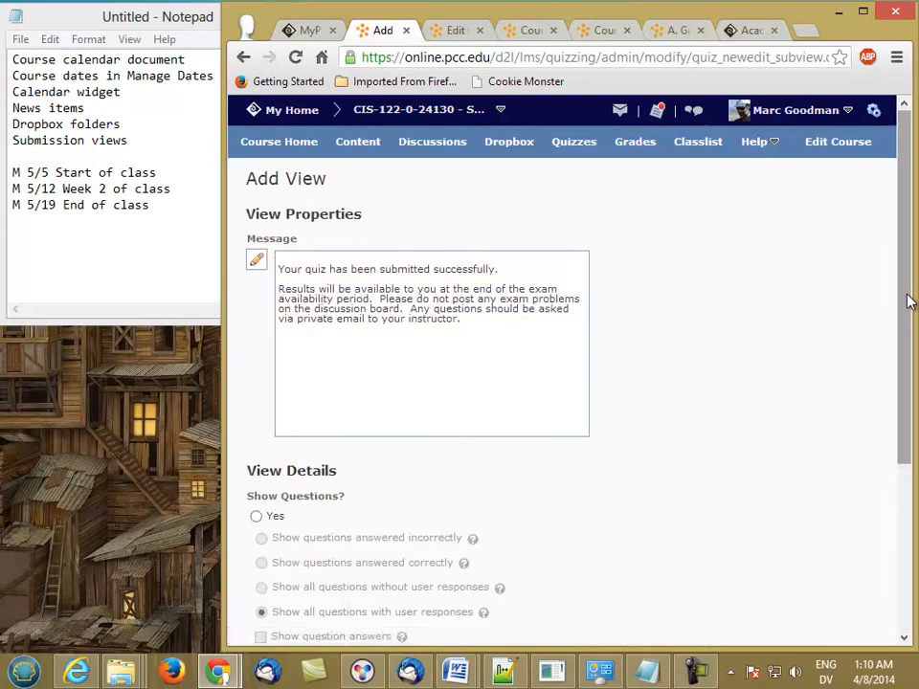
pyautogui.scroll(-3, 908, 298)
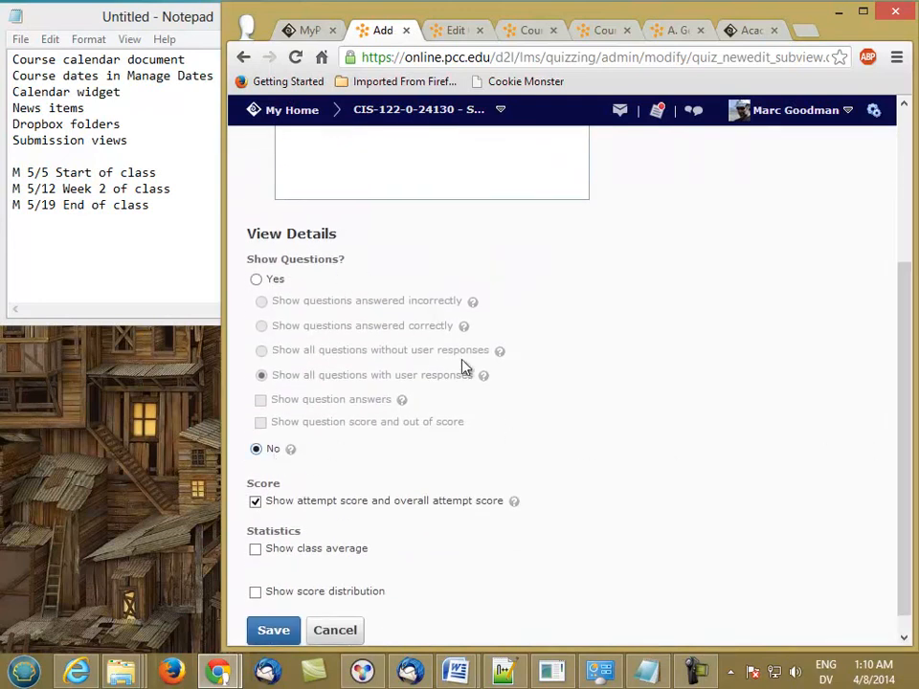
pyautogui.click(245, 59)
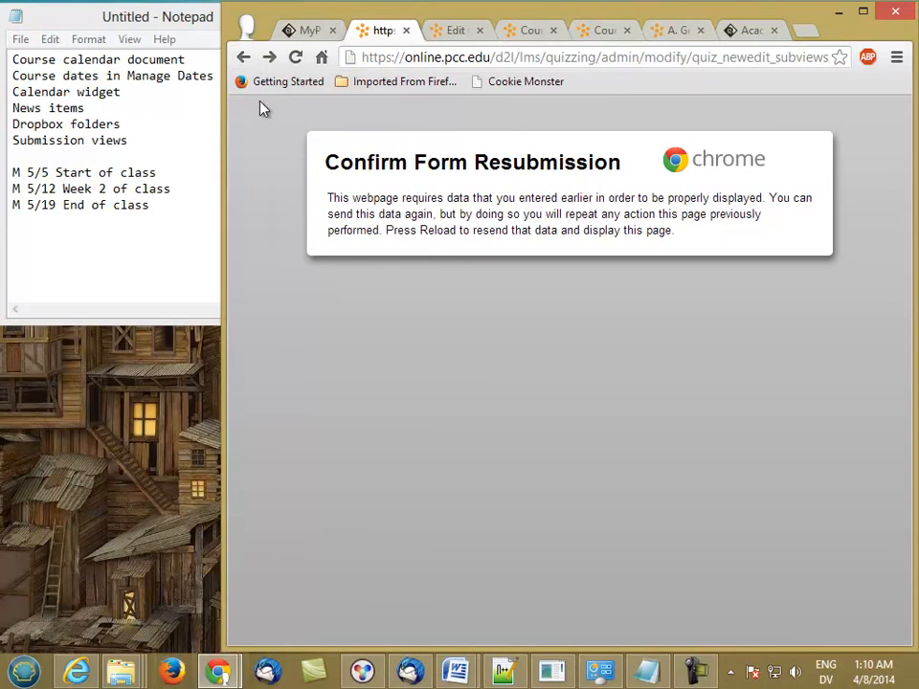
pyautogui.click(296, 58)
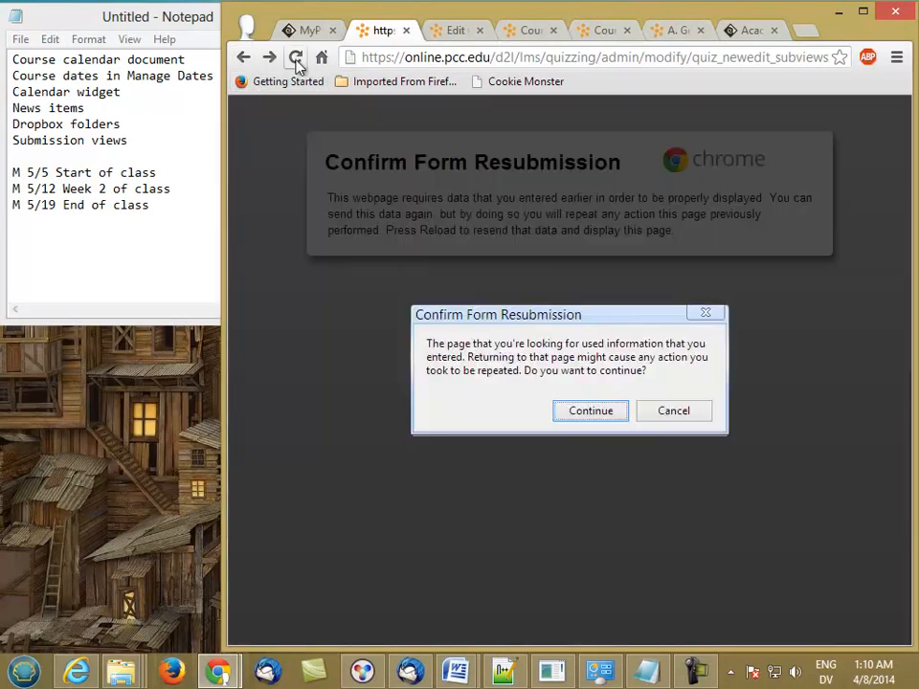
pyautogui.click(588, 410)
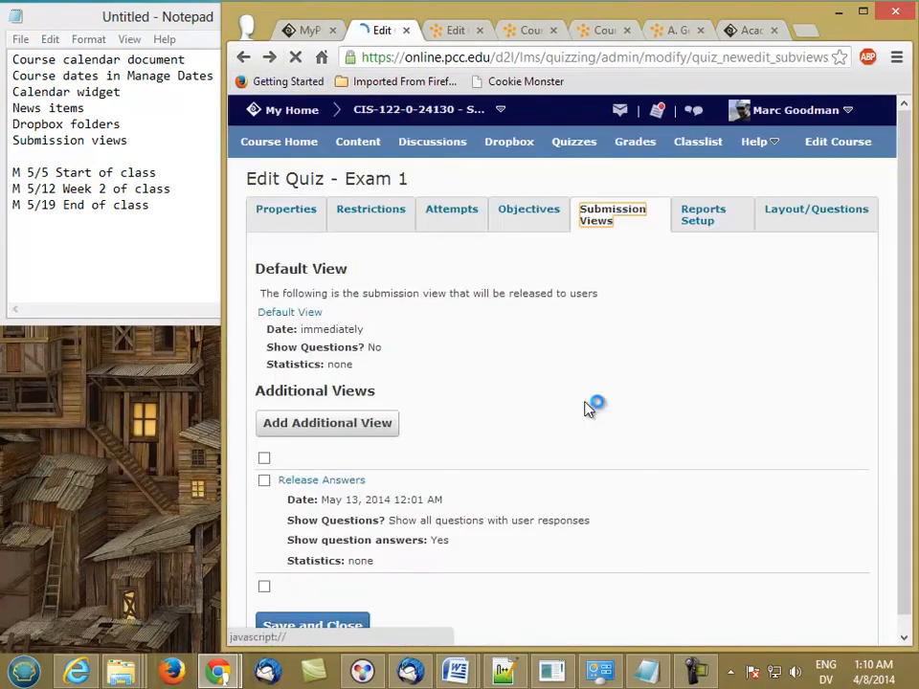
# - Open Exam 1's "Release Answers" additional view and review its release date, question display, score and statistics options
pyautogui.click(307, 482)
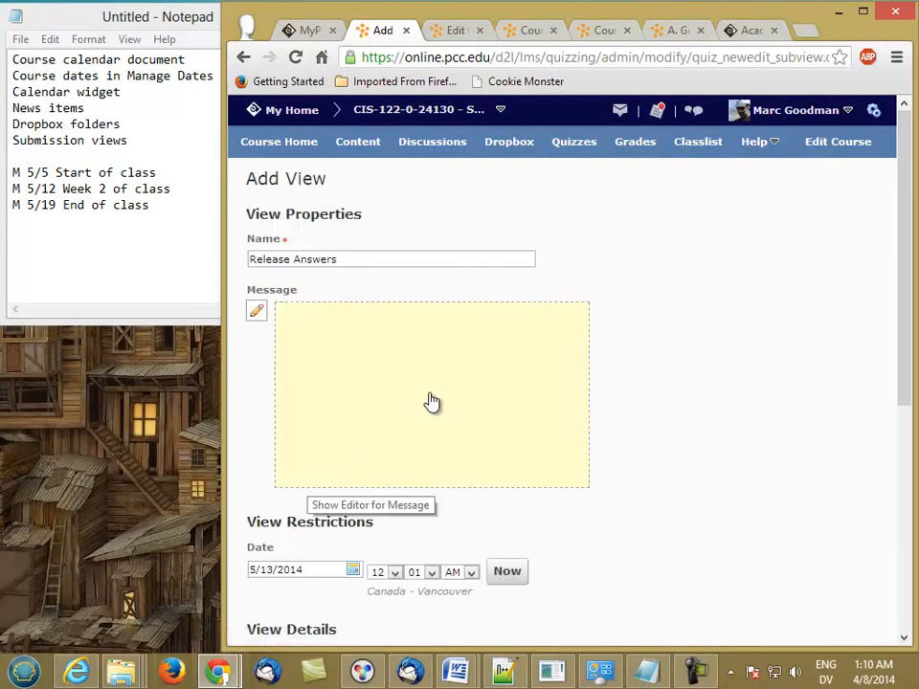
pyautogui.moveTo(904, 347); pyautogui.dragTo(905, 484)
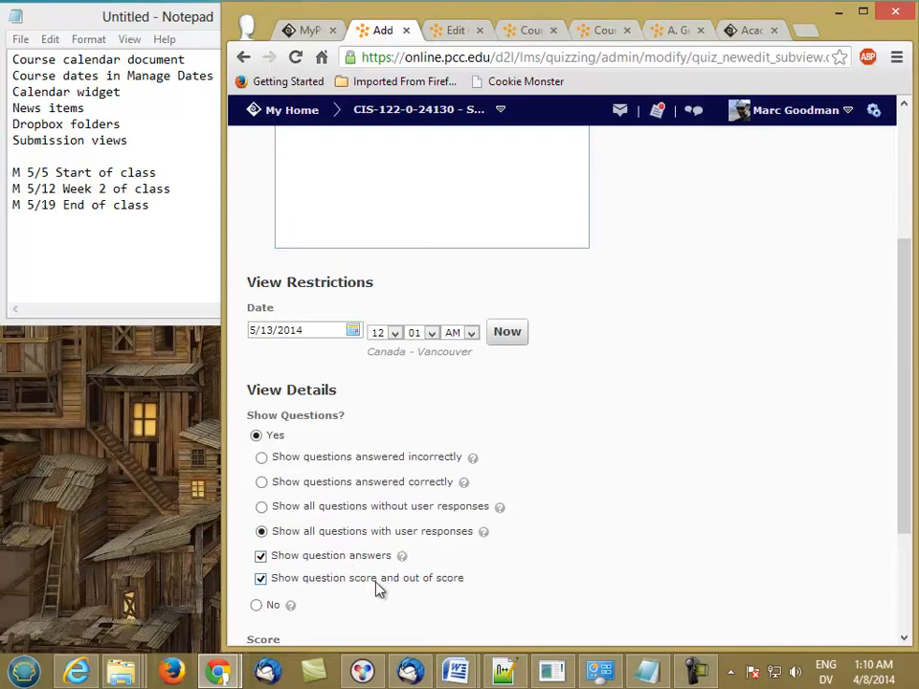
pyautogui.moveTo(904, 519); pyautogui.dragTo(890, 617)
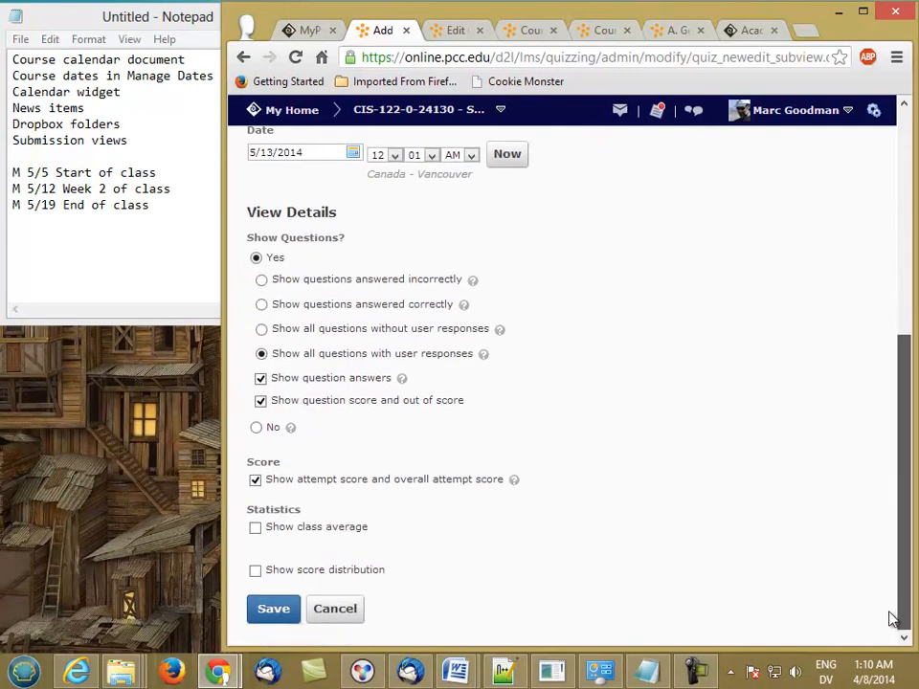
pyautogui.scroll(3, 896, 488)
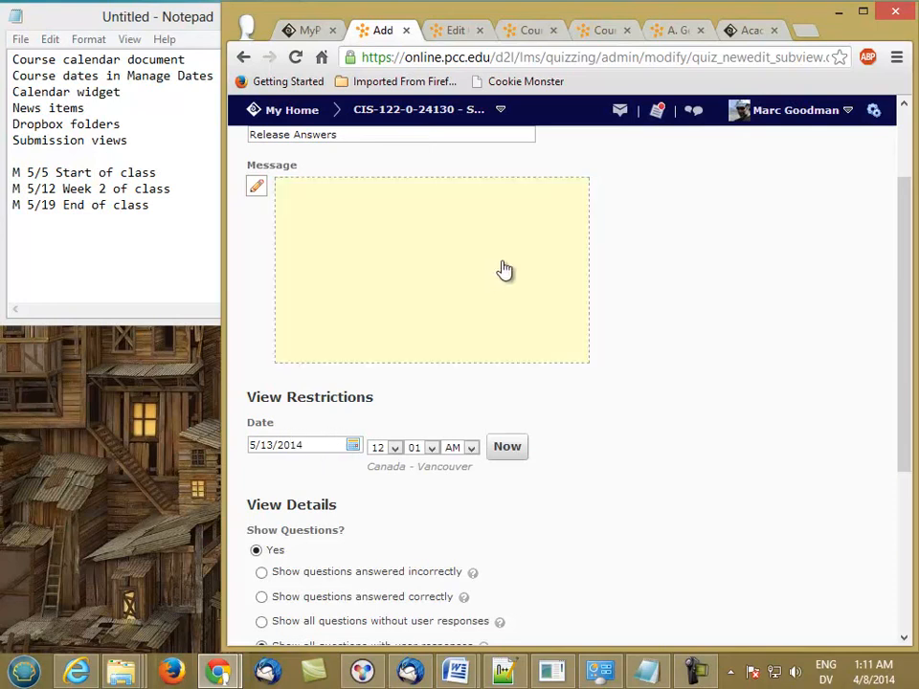
# - Check the course calendar, and view the submission views settings of the "What do you know about copyright?" quiz
pyautogui.click(526, 32)
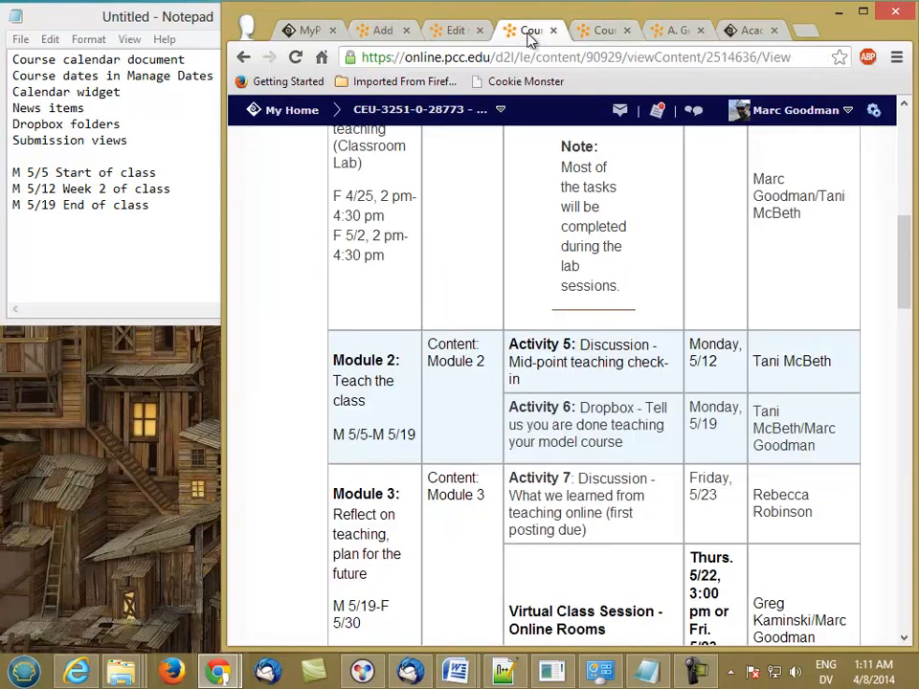
pyautogui.click(459, 32)
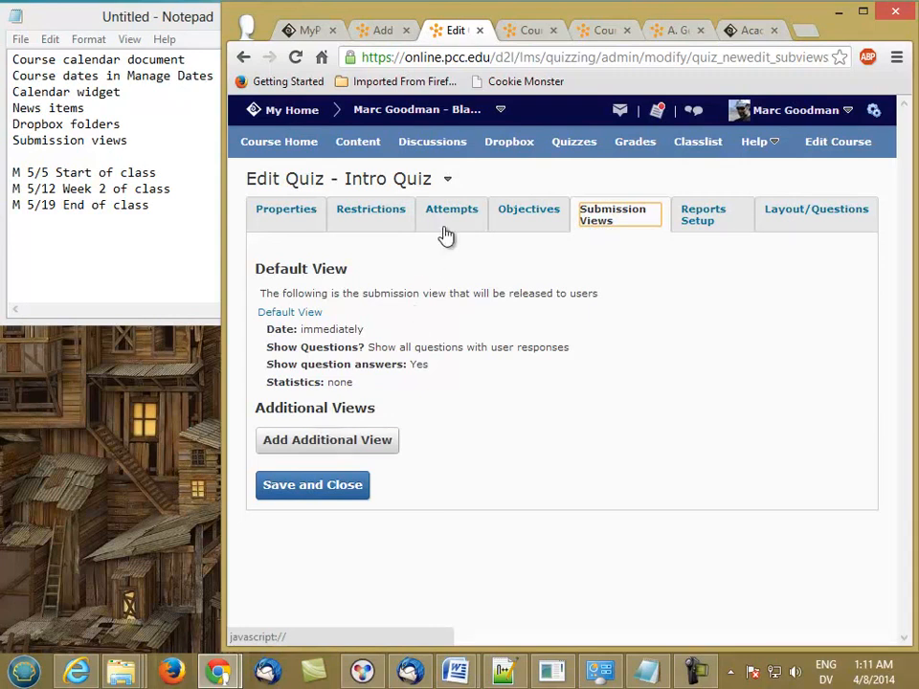
pyautogui.click(559, 149)
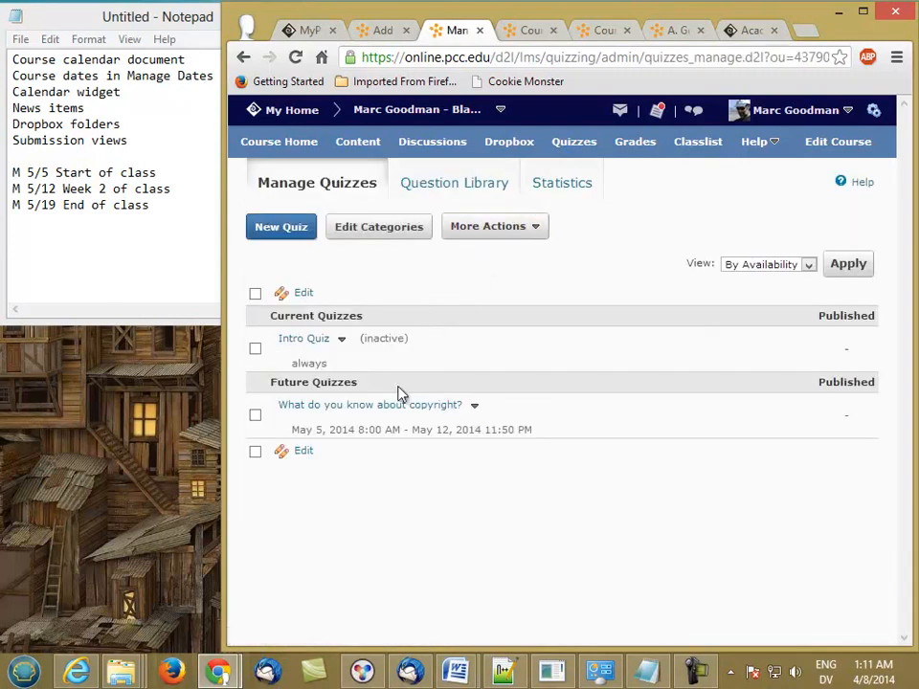
pyautogui.click(441, 406)
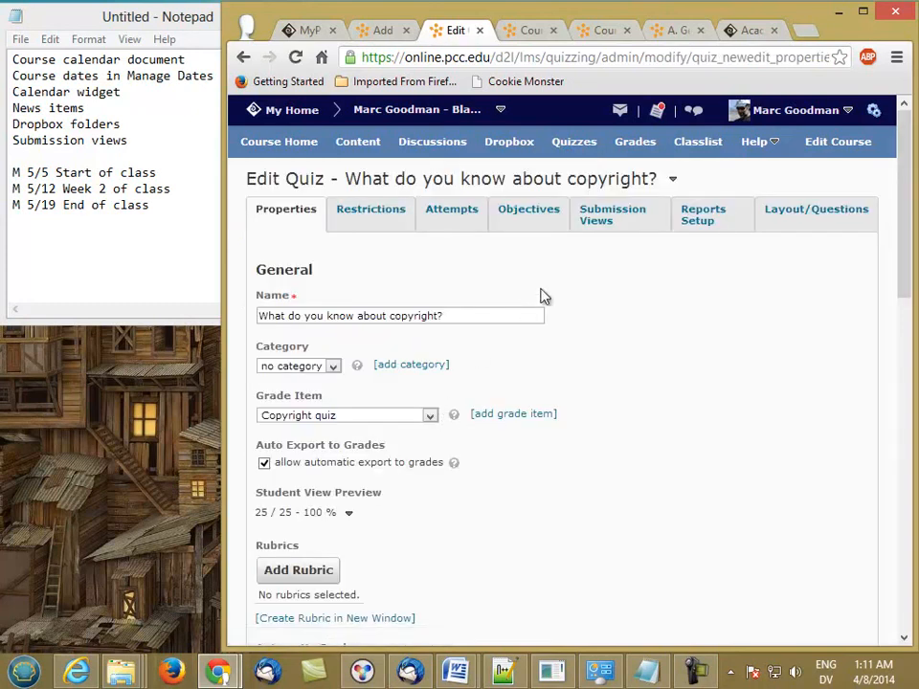
pyautogui.click(593, 222)
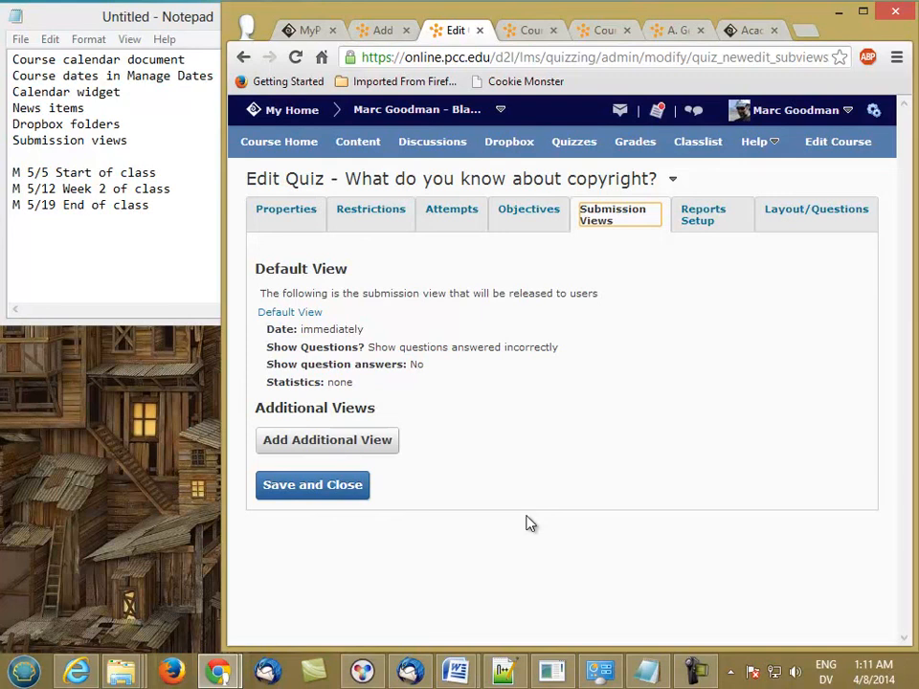
# - Open the "Prepare for term" topic in the CIS-122 course's Administration for Instructors content module
pyautogui.click(383, 31)
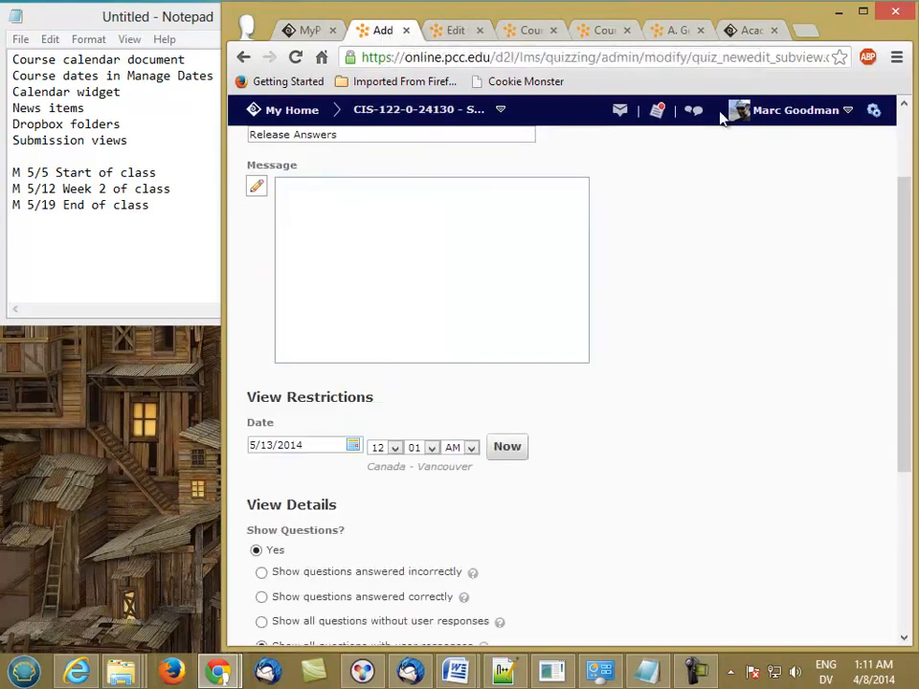
pyautogui.scroll(2, 900, 222)
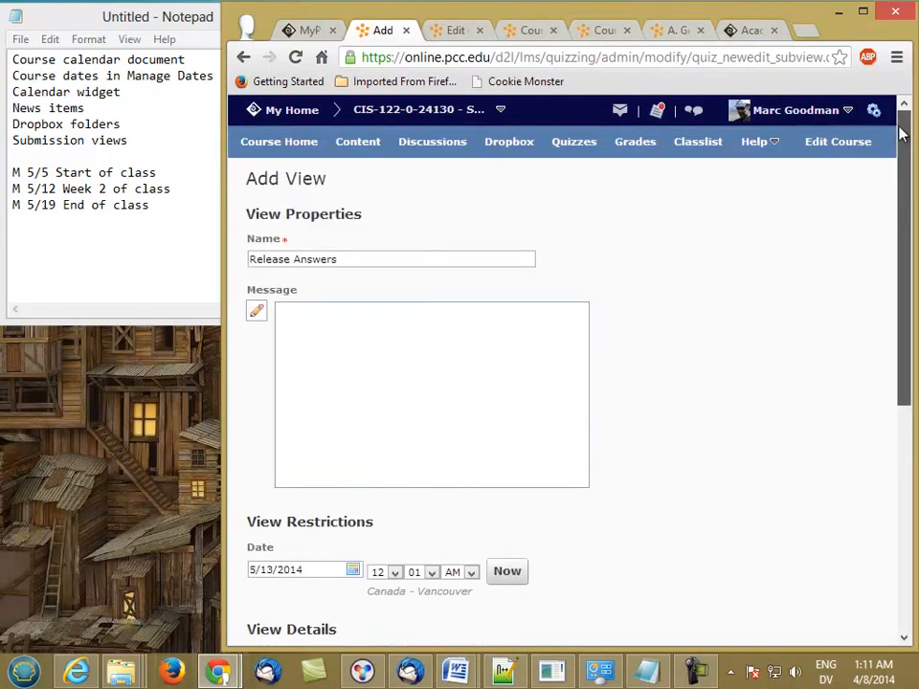
pyautogui.click(354, 143)
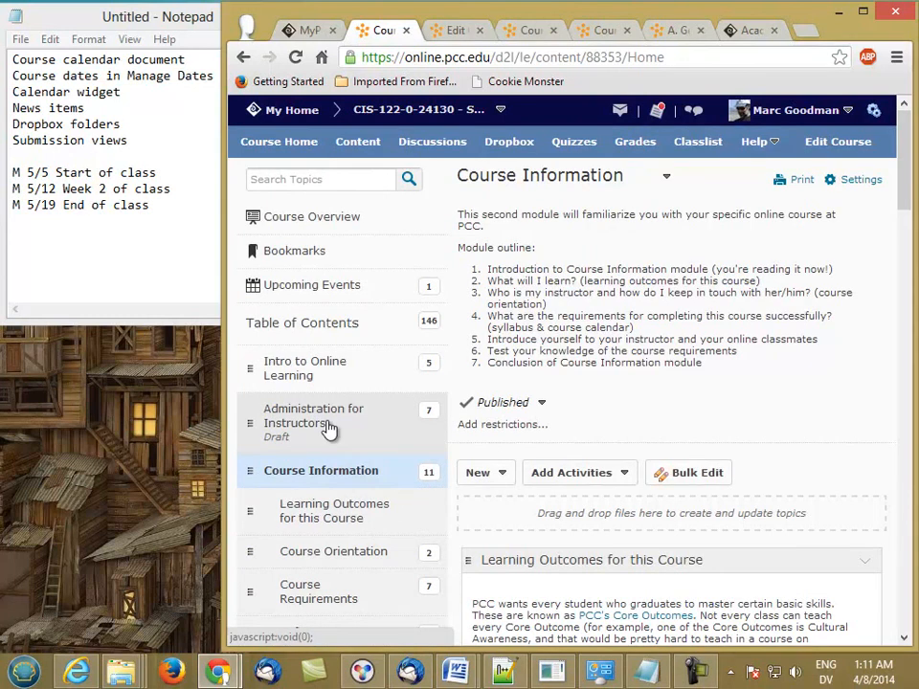
pyautogui.click(329, 428)
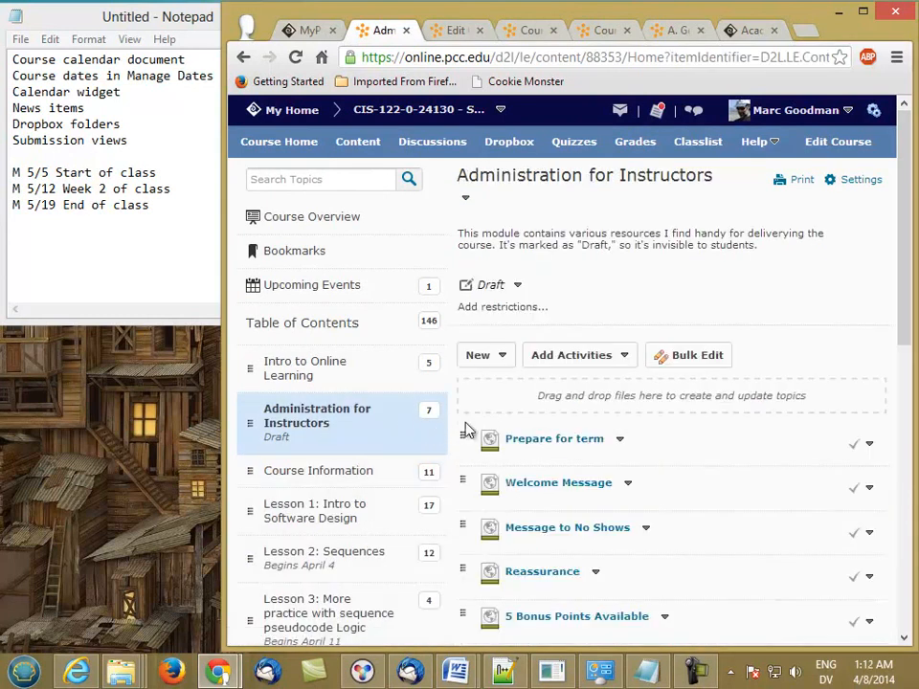
pyautogui.click(552, 441)
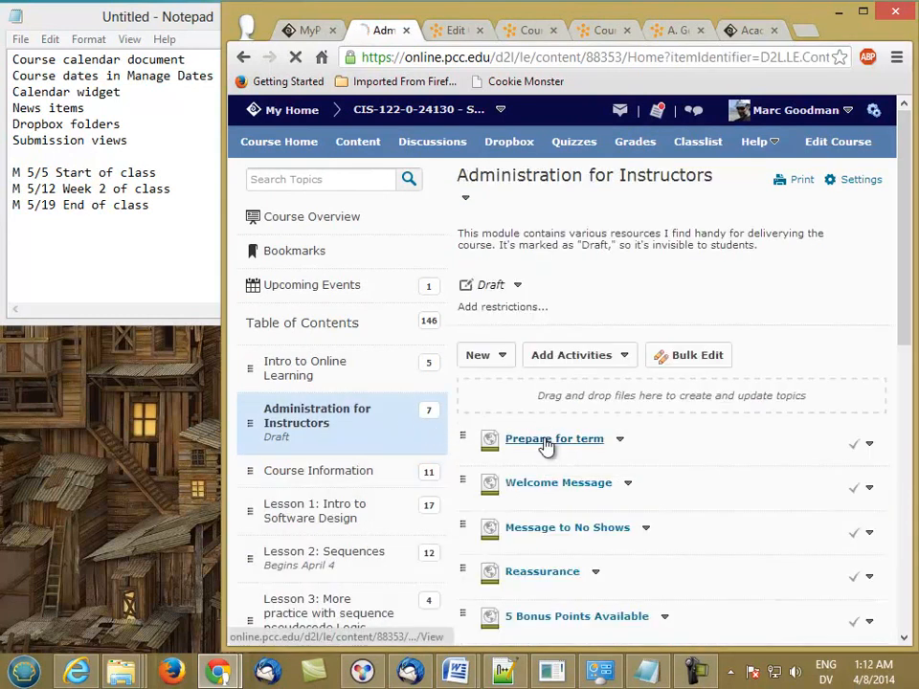